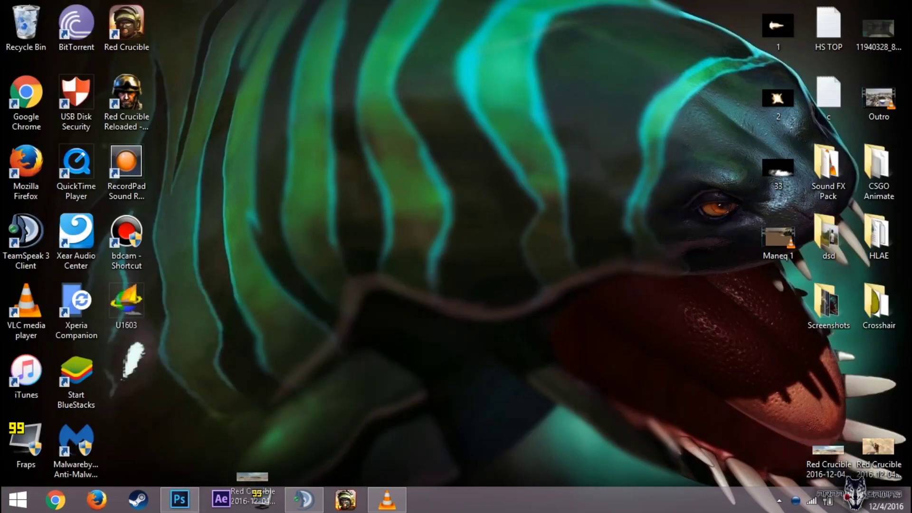
Step: Create a new 1366×1366 document and drag the desert screenshot into it
left_click(179, 499)
key("ctrl+n")
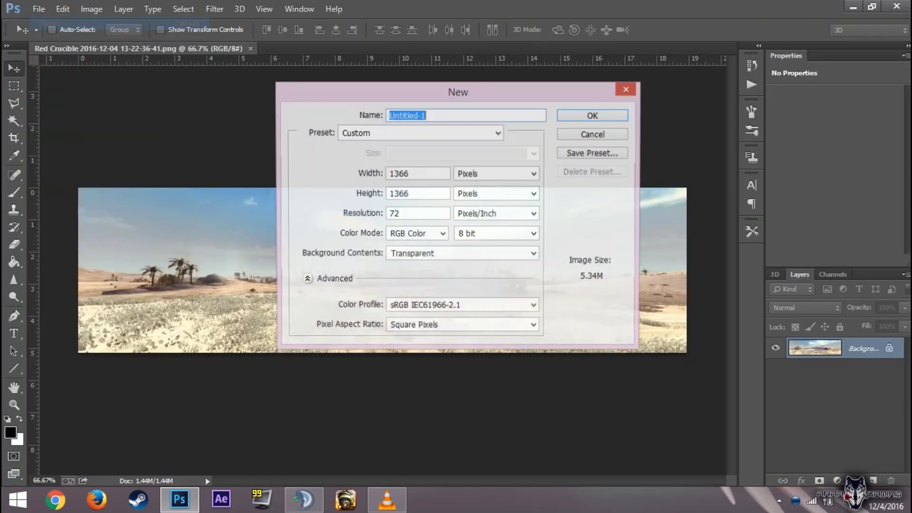
key("Return")
left_click(138, 48)
mouse_move(380, 266)
left_mouse_down()
mouse_move(380, 167)
mouse_move(394, 211)
left_mouse_up()
left_click_drag(383, 242, 383, 273)
Step: Stretch the desert layer to fill the canvas and rotate it 180° upside down
key("ctrl+t")
left_click_drag(382, 240, 382, 118)
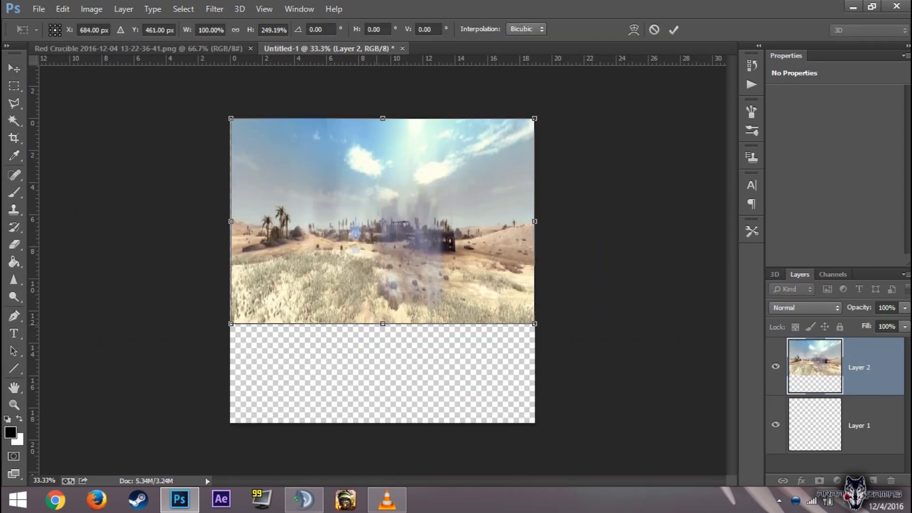
left_click_drag(382, 322, 383, 417)
left_click_drag(570, 237, 157, 195)
key("Return")
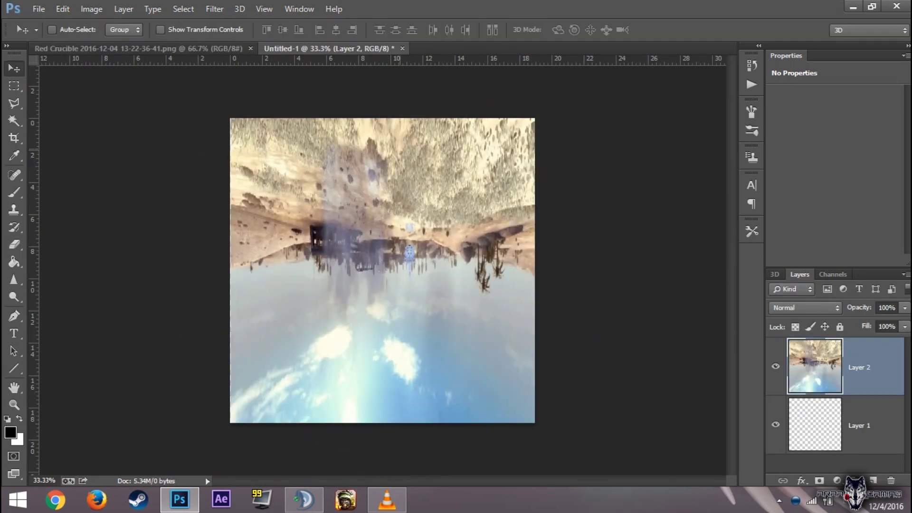
Step: Add a guide along the horizon and spot-heal the empty corner below it
left_click_drag(137, 324, 136, 282)
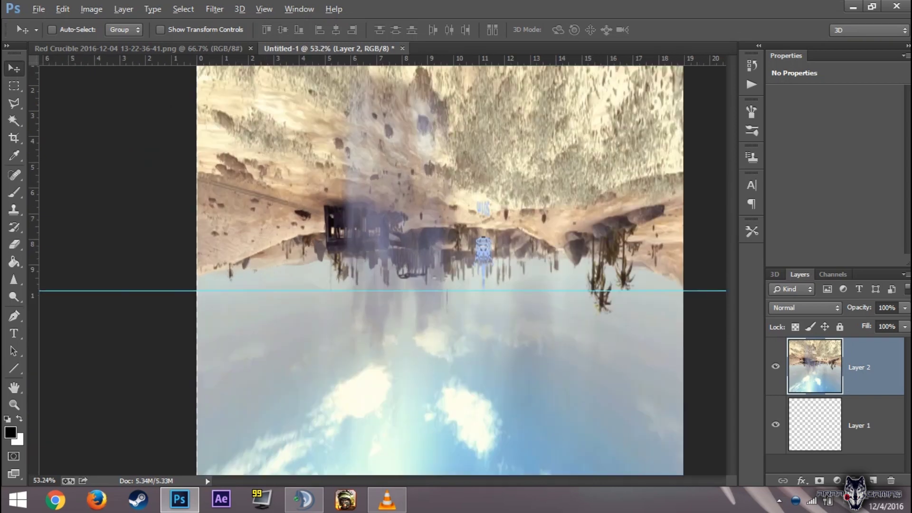
scroll(434, 304, "up", 3)
left_click_drag(380, 261, 570, 274)
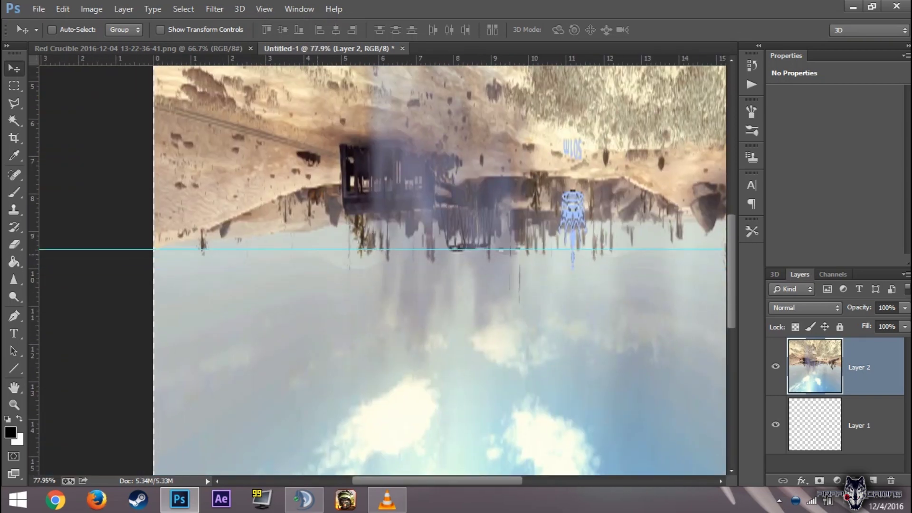
scroll(382, 266, "up", 3)
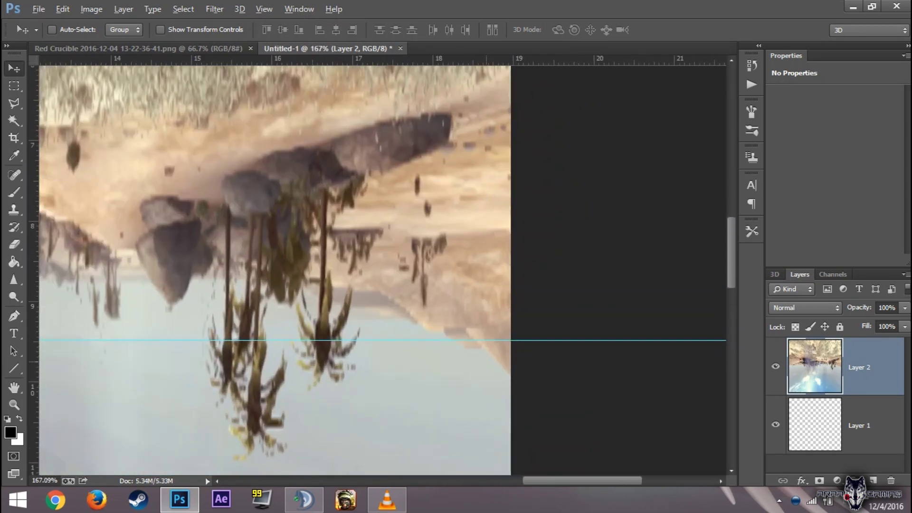
left_click(14, 85)
left_click(14, 175)
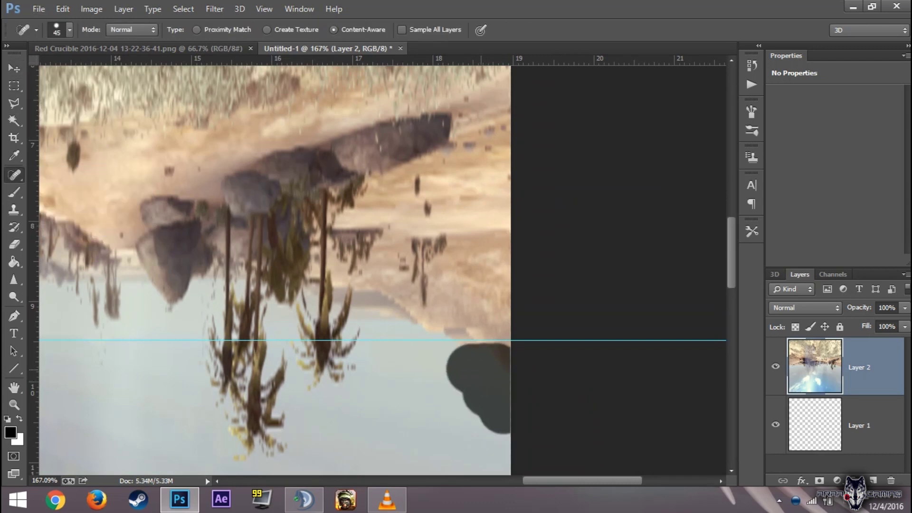
left_click(478, 372)
Step: Marquee-select the empty corner near the guide and heal inside it
left_click(14, 86)
left_click(71, 83)
left_click_drag(437, 340, 511, 406)
left_click(15, 156)
left_click(15, 175)
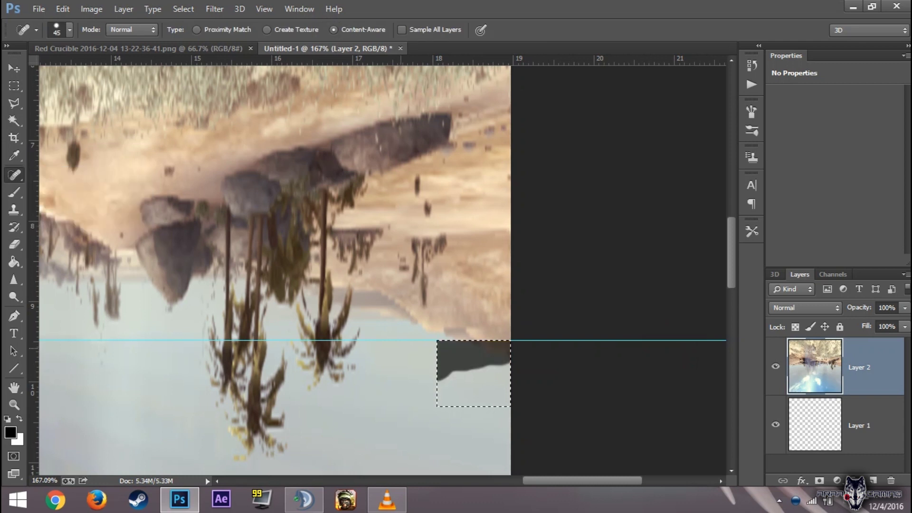
Step: Retouch the image edge using the Clone Stamp and a polygonal selection
left_click(14, 227)
left_click(15, 209)
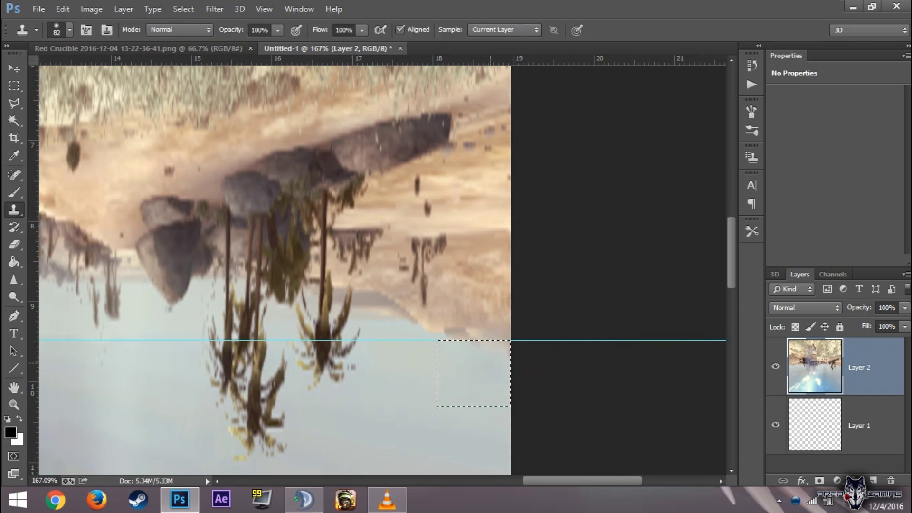
scroll(288, 308, "down", 2)
left_click(14, 103)
left_click(516, 305)
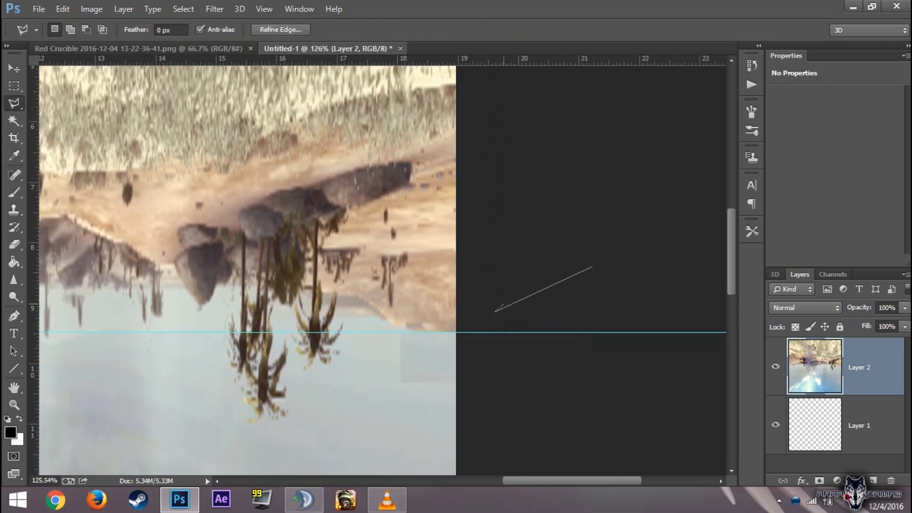
left_click(14, 210)
scroll(475, 382, "up", 3)
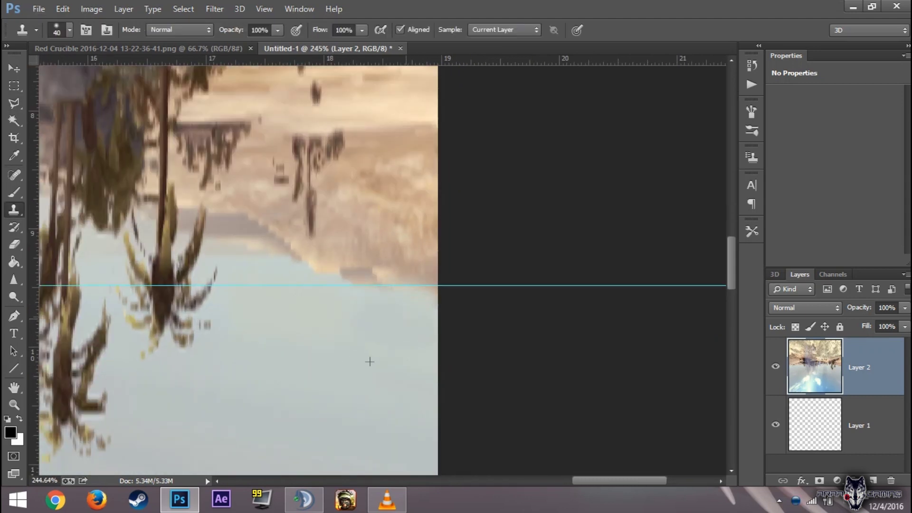
scroll(311, 352, "down", 3)
scroll(310, 352, "down", 3)
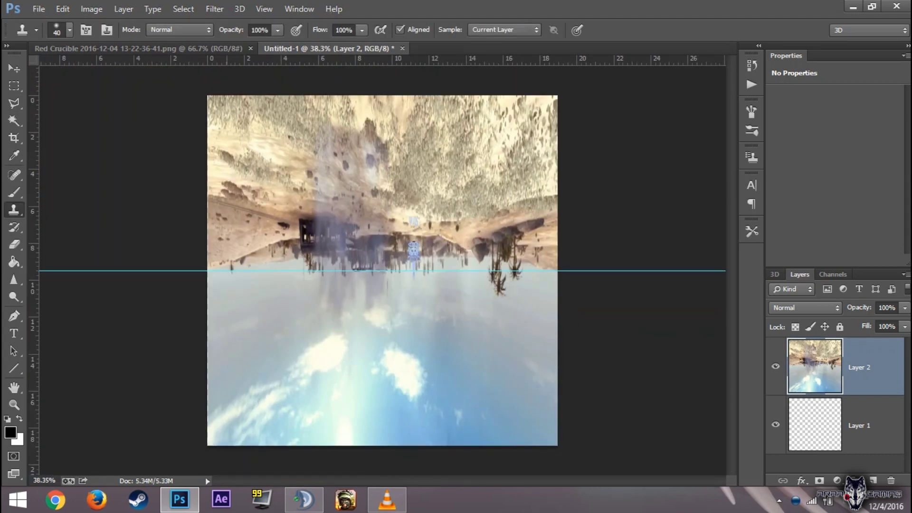
scroll(414, 249, "up", 3)
scroll(413, 250, "up", 3)
Step: Apply a free transform to the desert layer with the Move tool
key("v")
key("ctrl+t")
key("Return")
scroll(241, 256, "down", 2)
scroll(241, 257, "down", 2)
key("m")
key("v")
scroll(418, 247, "up", 5)
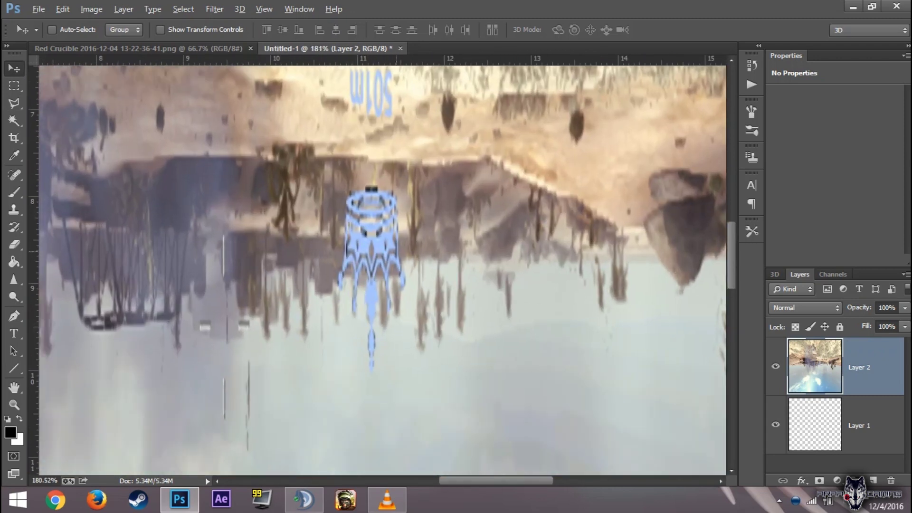
Step: Spot-heal away the blue lettering and blue figure near the horizon
left_click(13, 209)
left_click(13, 174)
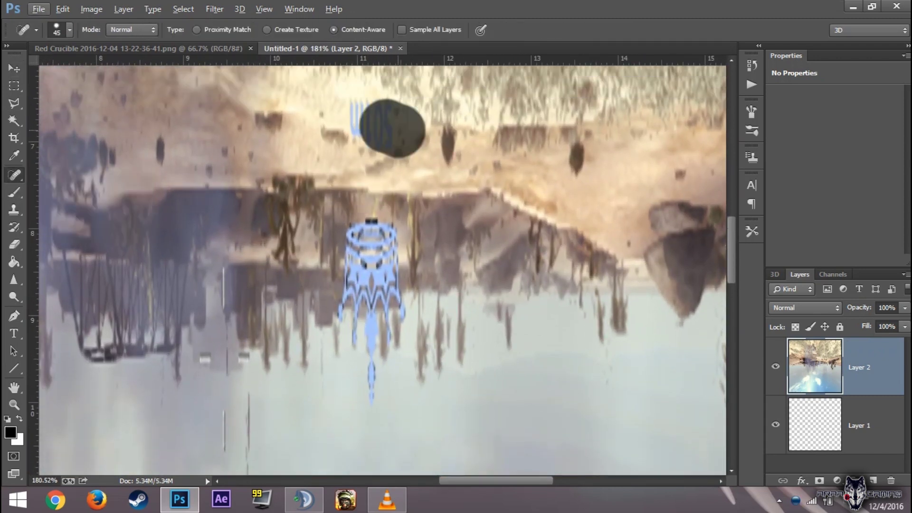
left_click_drag(351, 119, 392, 126)
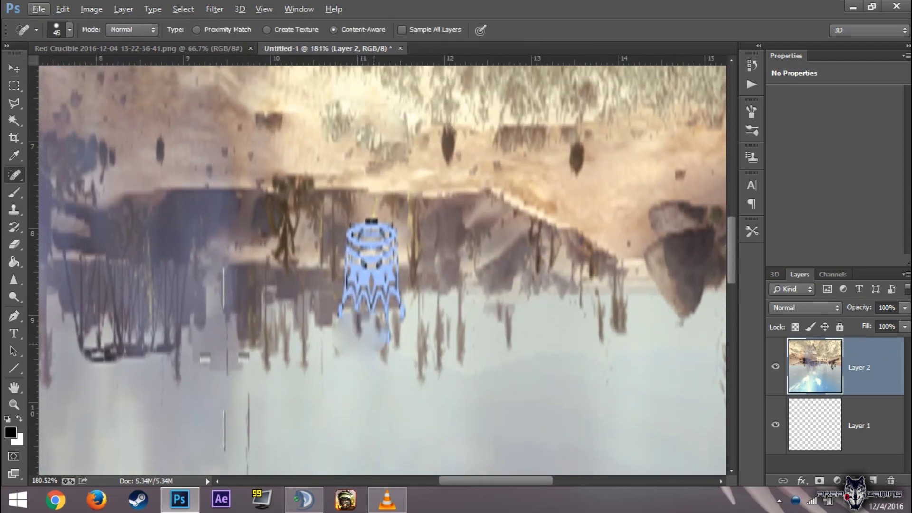
left_click_drag(370, 228, 380, 304)
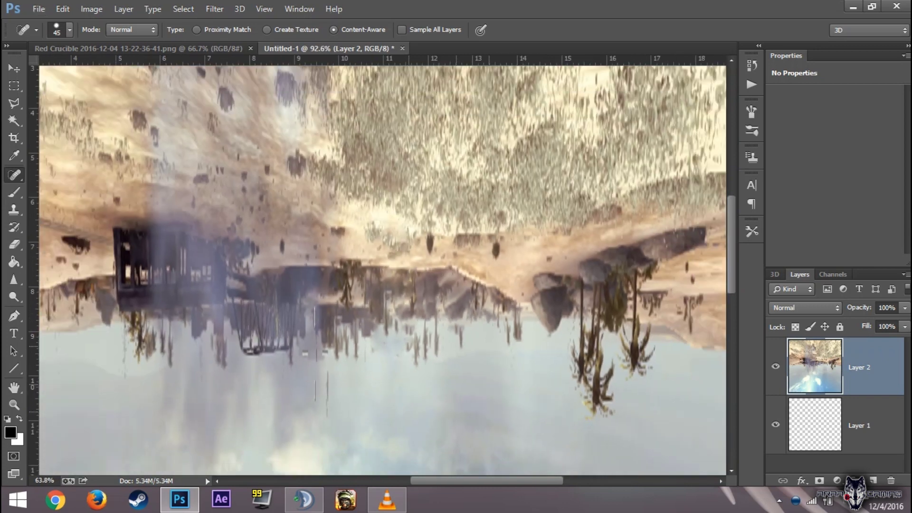
scroll(380, 304, "down", 5)
scroll(384, 271, "up", 1)
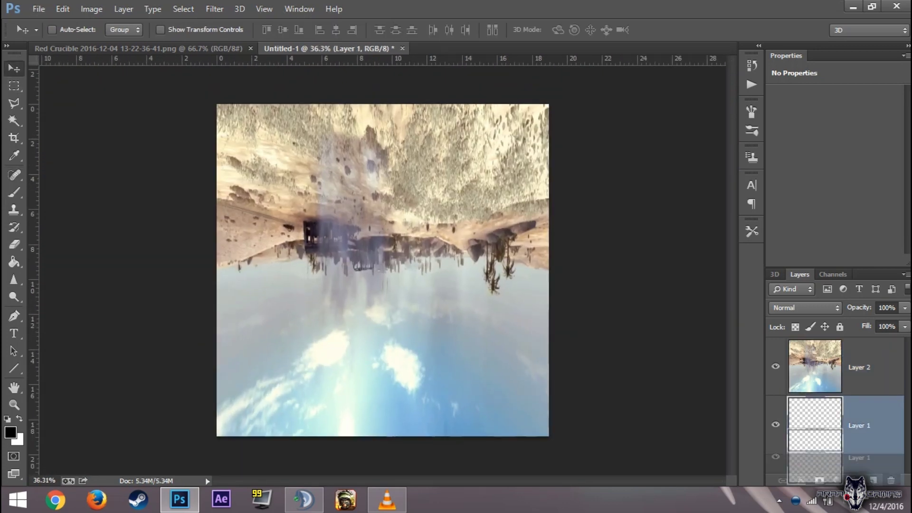
Step: Save the document to the Desktop as 360.psd
key("ctrl+shift+s")
left_click(55, 205)
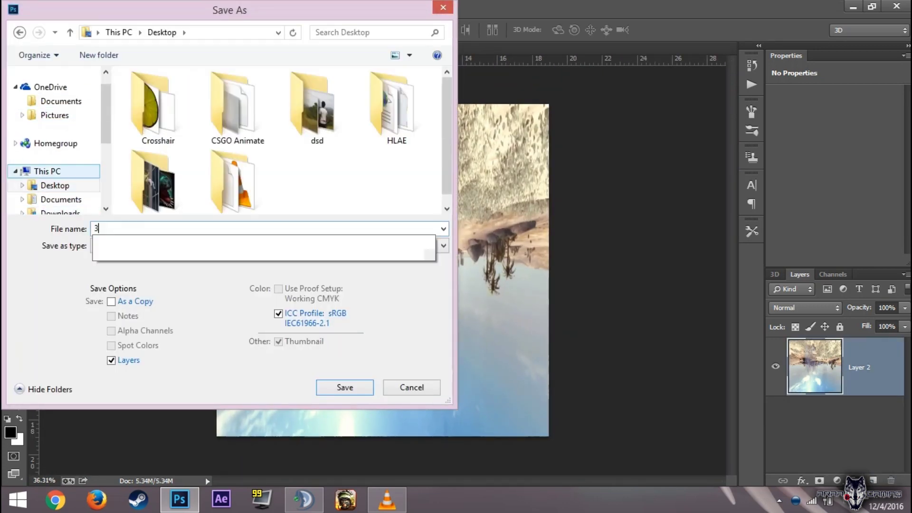
left_click(344, 387)
left_click(603, 147)
Step: Apply Filter > Distort > Polar Coordinates to wrap the desert into a tiny planet
left_click(91, 8)
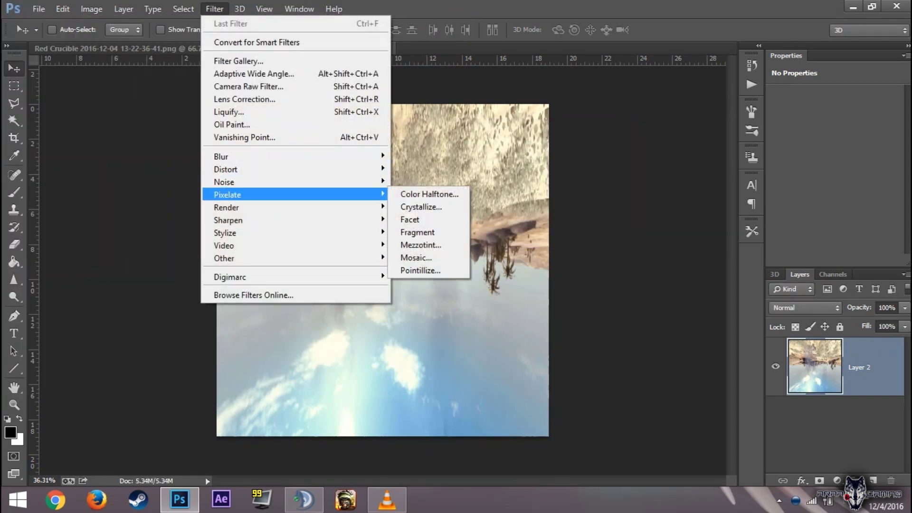
left_click(418, 195)
left_click(336, 278)
key("Return")
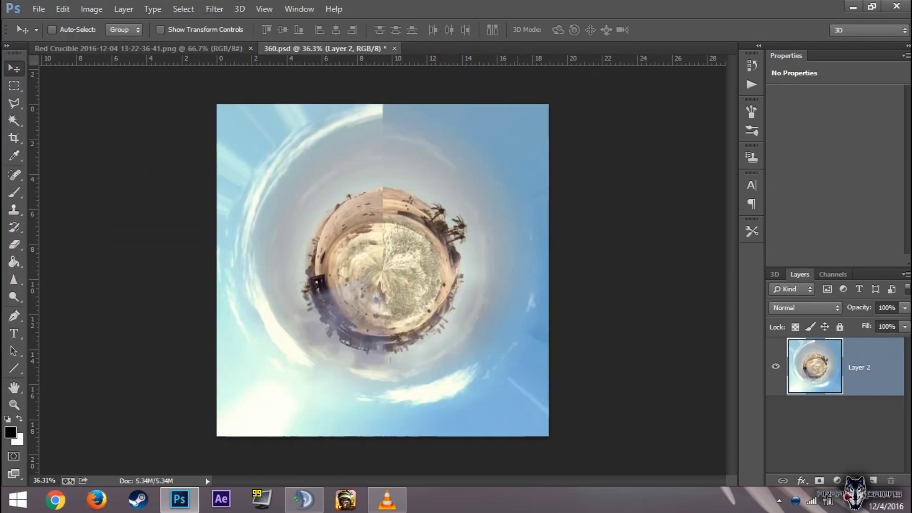
scroll(390, 199, "up", 3)
Step: Spot-heal the vertical seam at the planet's top and the dark spot at its bottom
scroll(390, 199, "up", 2)
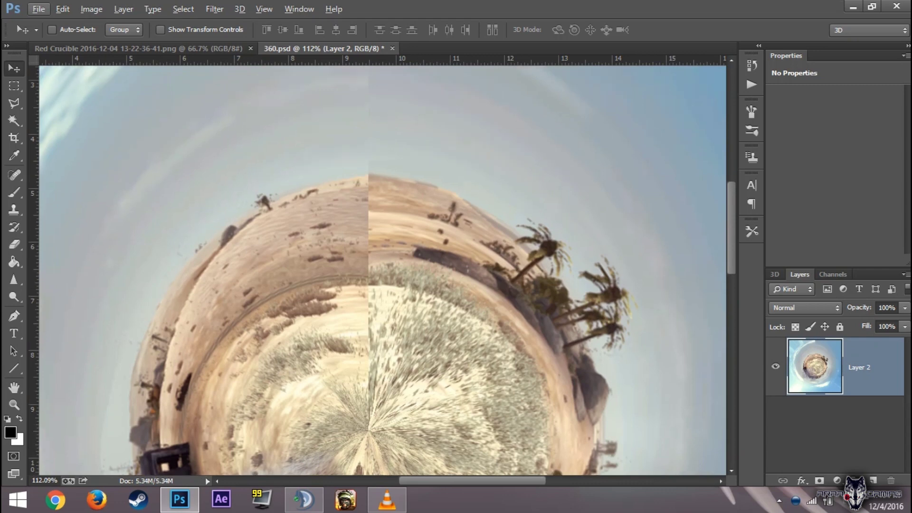
key("j")
left_click_drag(361, 178, 358, 366)
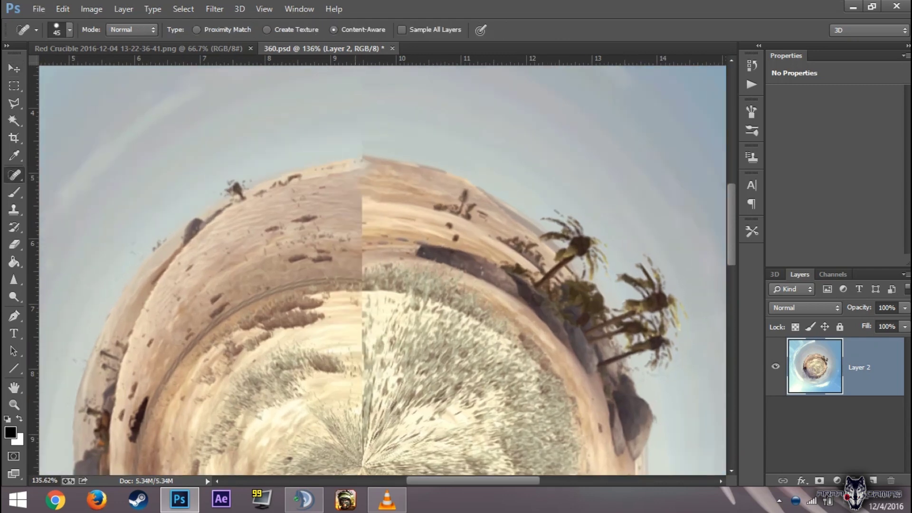
scroll(379, 330, "down", 1)
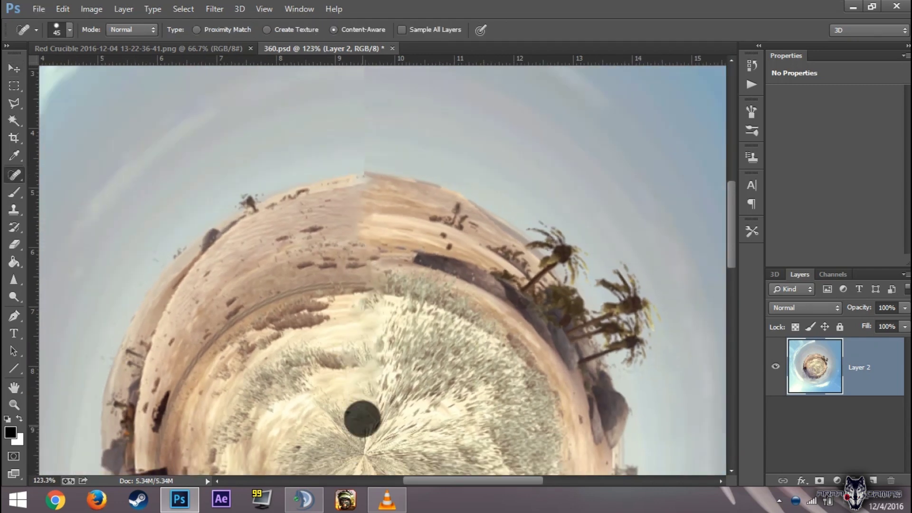
left_click(362, 418)
scroll(362, 418, "down", 2)
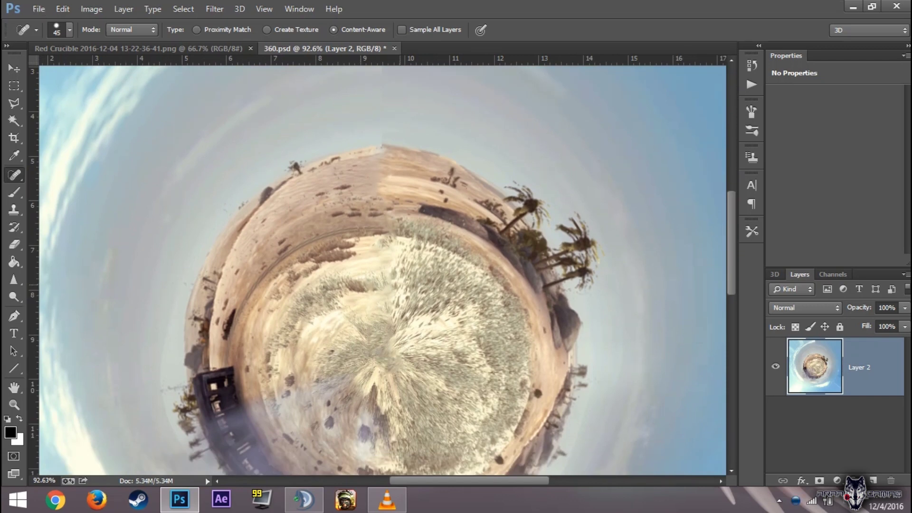
scroll(390, 136, "up", 5)
scroll(390, 136, "up", 5)
Step: Touch up the planet with the Clone Stamp, then return to Spot Healing Brush
left_click(13, 210)
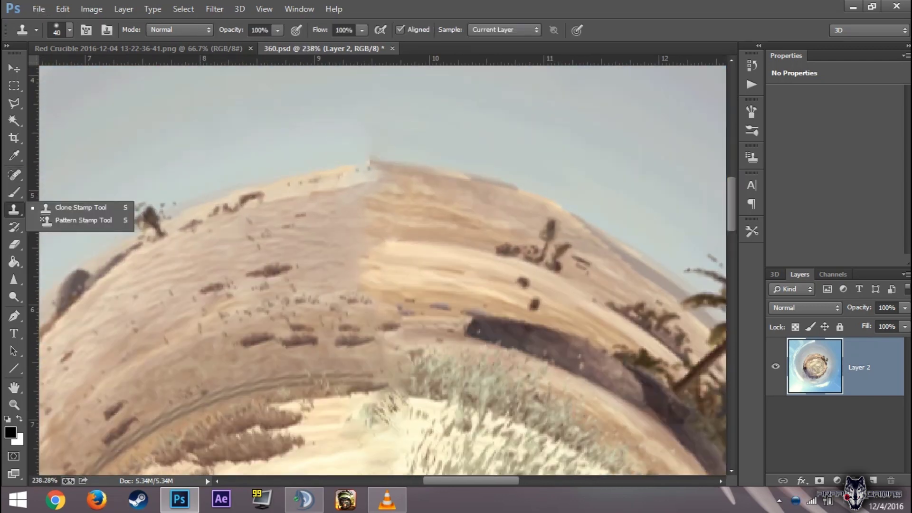
left_click(81, 207)
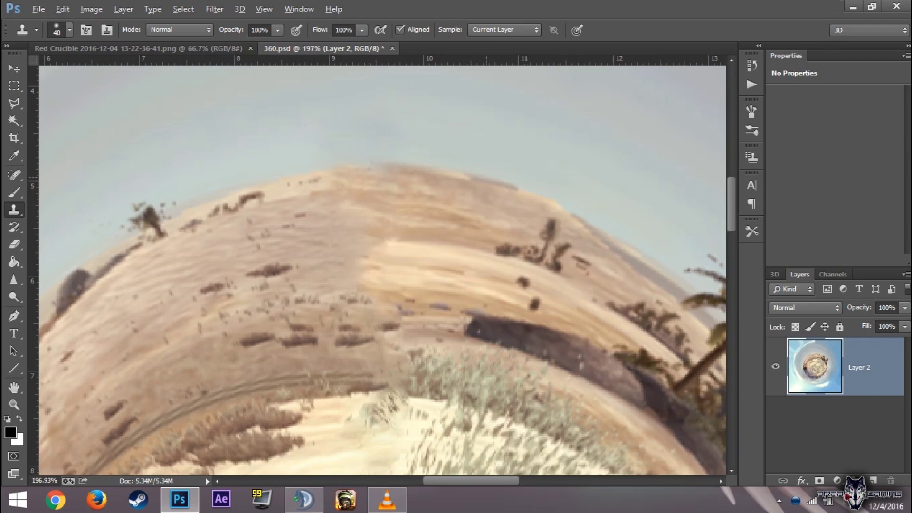
scroll(383, 266, "down", 4)
left_click(14, 175)
left_click(102, 181)
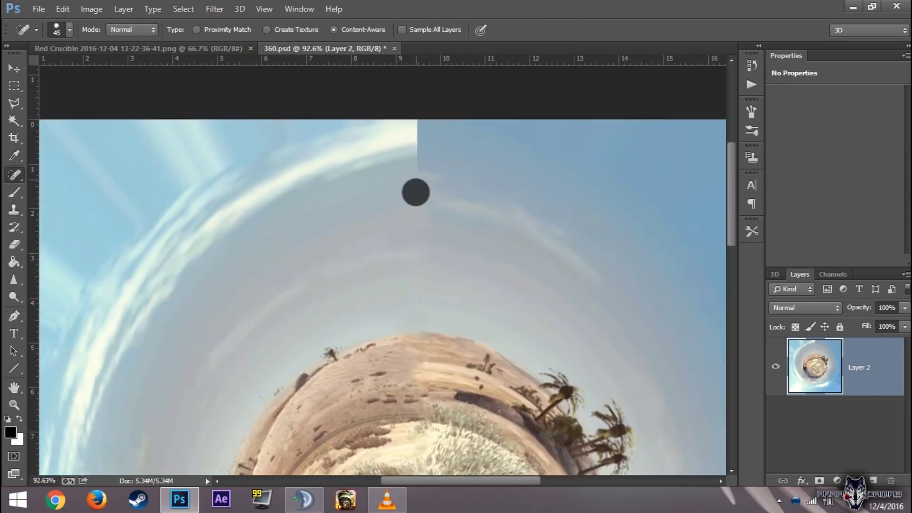
scroll(399, 145, "down", 5)
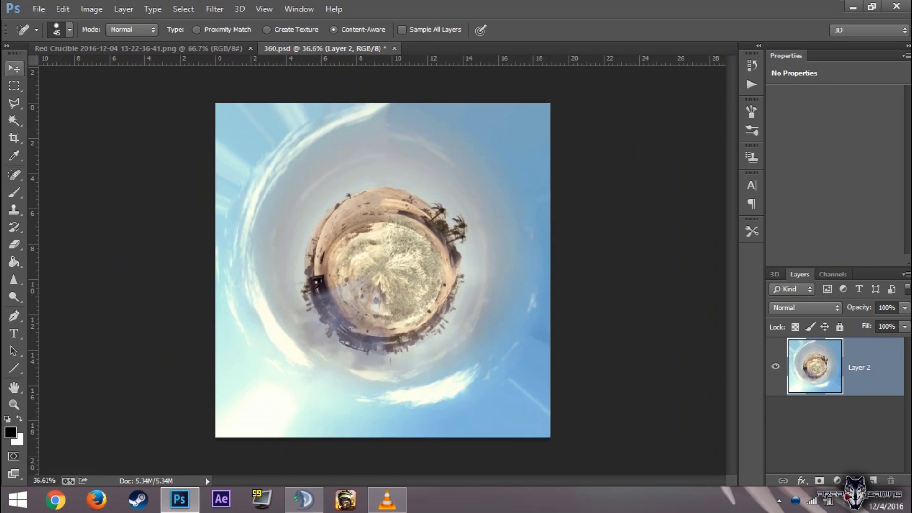
Step: Scale the planet layer up so it fills the whole canvas
key("ctrl+t")
left_click_drag(268, 271, 252, 270)
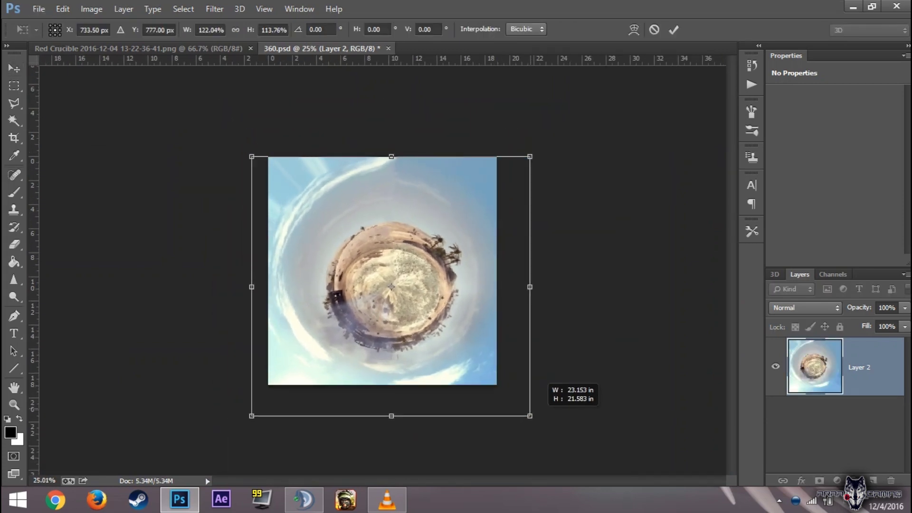
left_click_drag(496, 384, 526, 412)
key("Return")
Step: Place the soldier screenshot from the desktop into 360.psd as a new layer
scroll(382, 270, "up", 1)
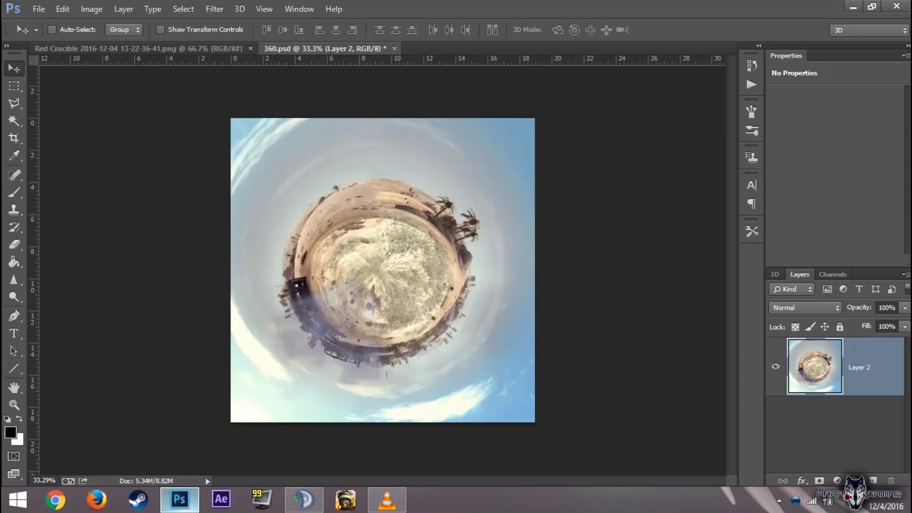
left_click_drag(200, 494, 382, 270)
key("Return")
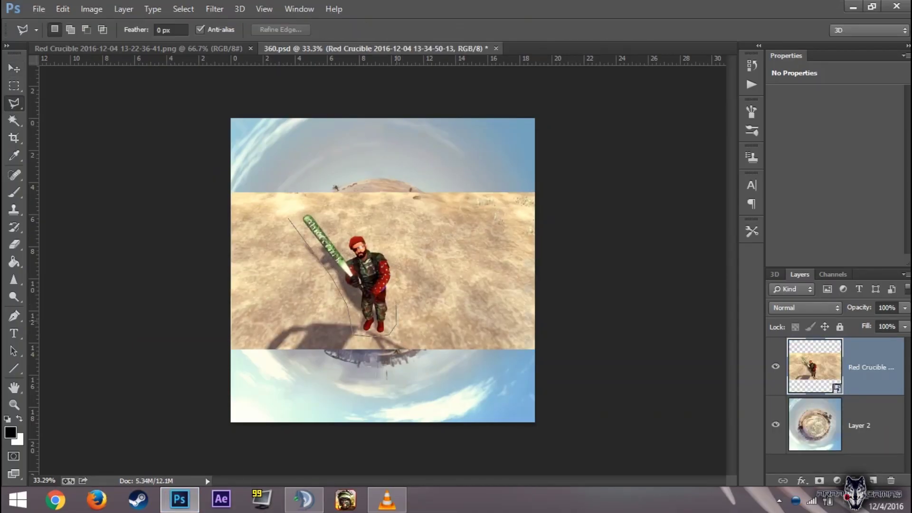
Step: Close the rough selection around the soldier and add a layer mask from it
left_click(289, 218)
left_click(820, 481)
right_click(877, 367)
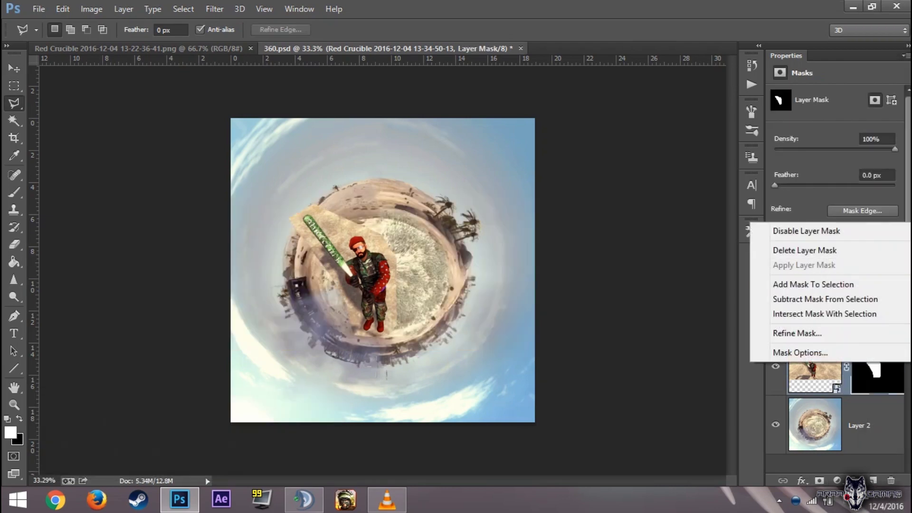
right_click(814, 365)
Step: Toggle the soldier layer's visibility to check the planet, then target its mask
left_click(776, 365)
right_click(776, 375)
left_click(768, 237)
left_click(859, 425)
left_click(878, 365)
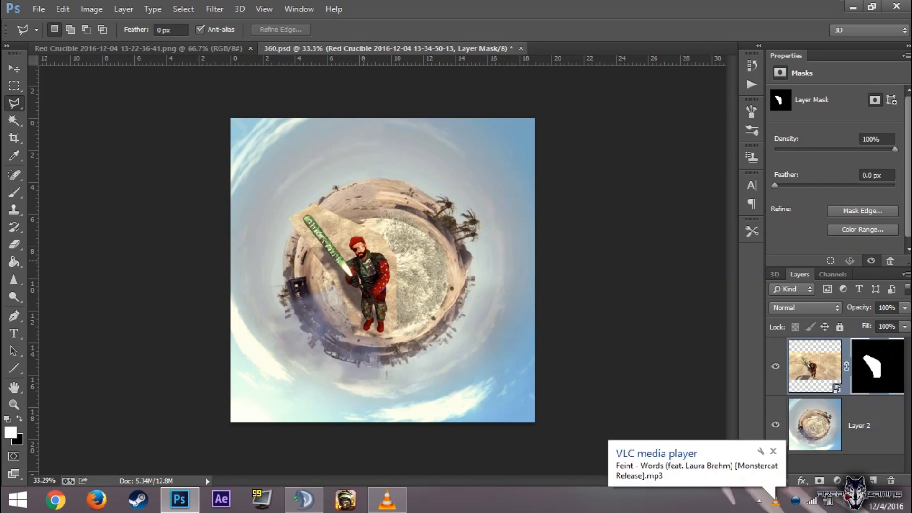
scroll(371, 245, "up", 5)
scroll(304, 233, "up", 3)
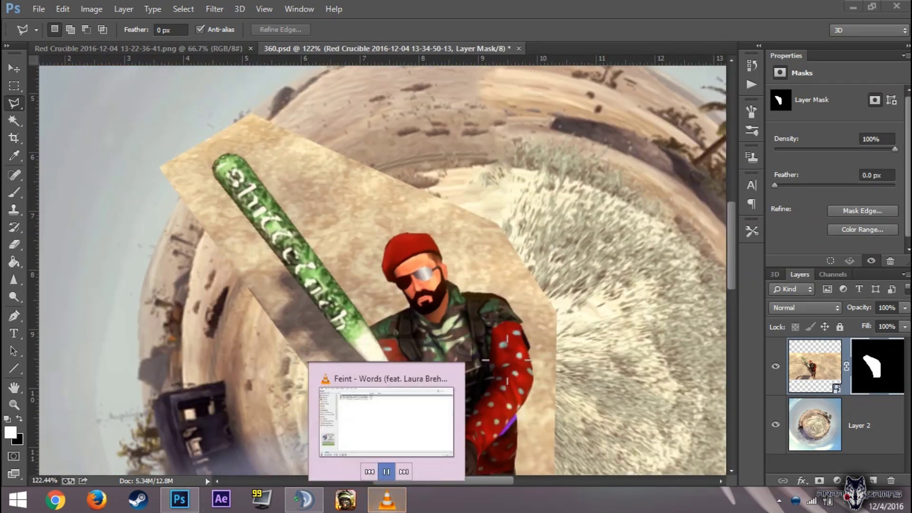
Step: Target the soldier layer's pixels and switch to the Magnetic Lasso Tool
scroll(380, 266, "up", 1)
key("w")
left_click(814, 365)
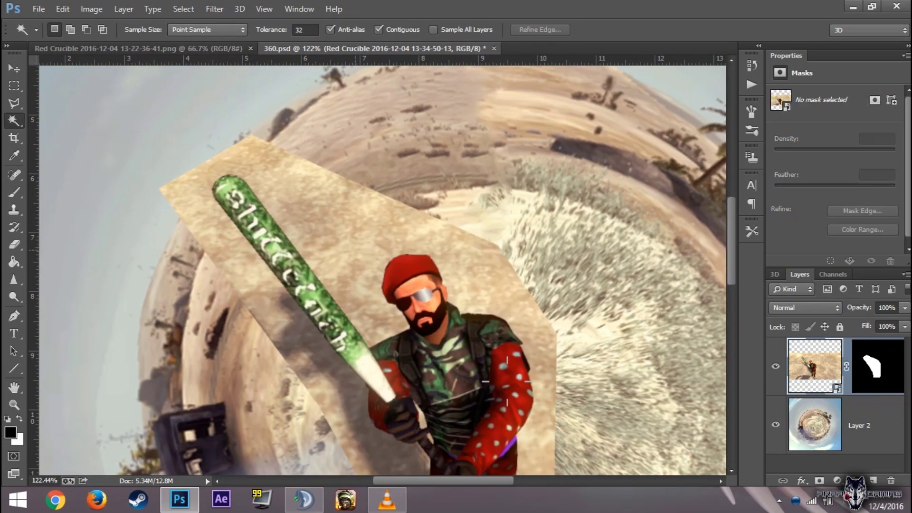
scroll(271, 242, "down", 3)
key("shift+l")
Step: Trace a Magnetic Lasso path around the soldier and green bat and close it
scroll(271, 242, "up", 5)
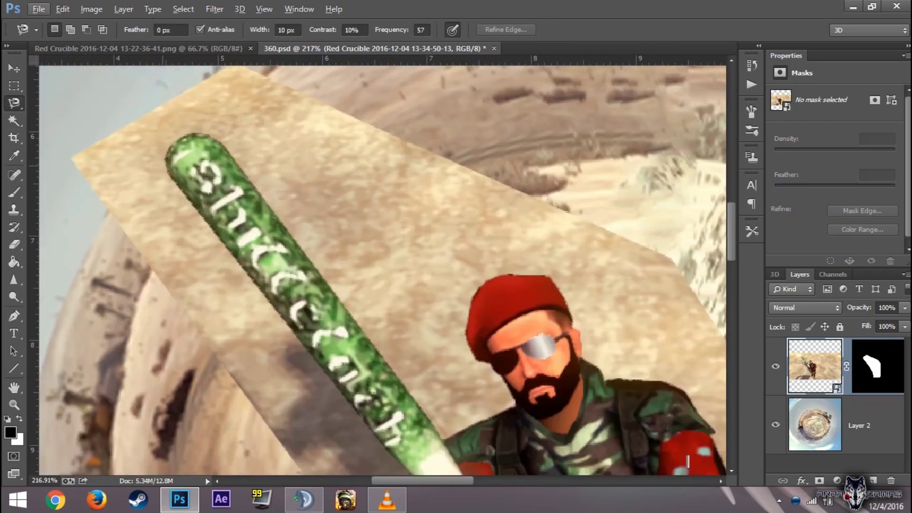
scroll(416, 299, "down", 3)
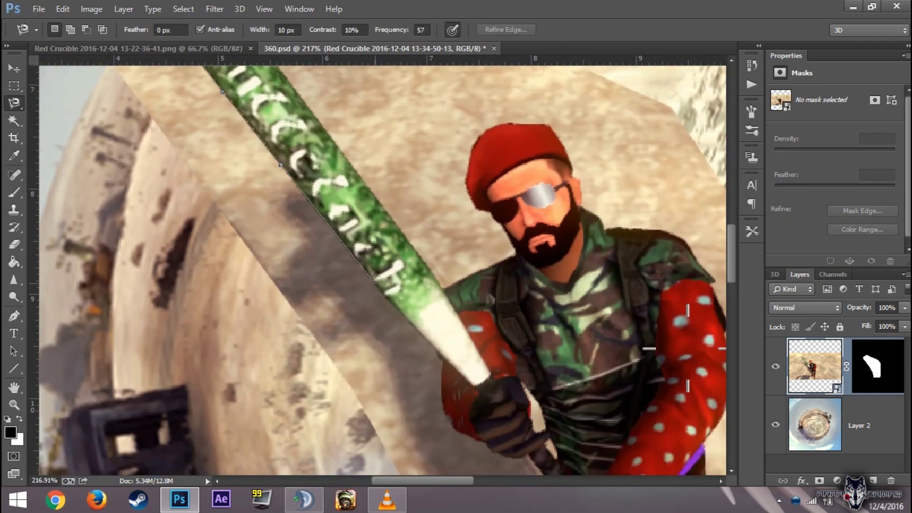
scroll(444, 406, "down", 2)
scroll(451, 285, "down", 2)
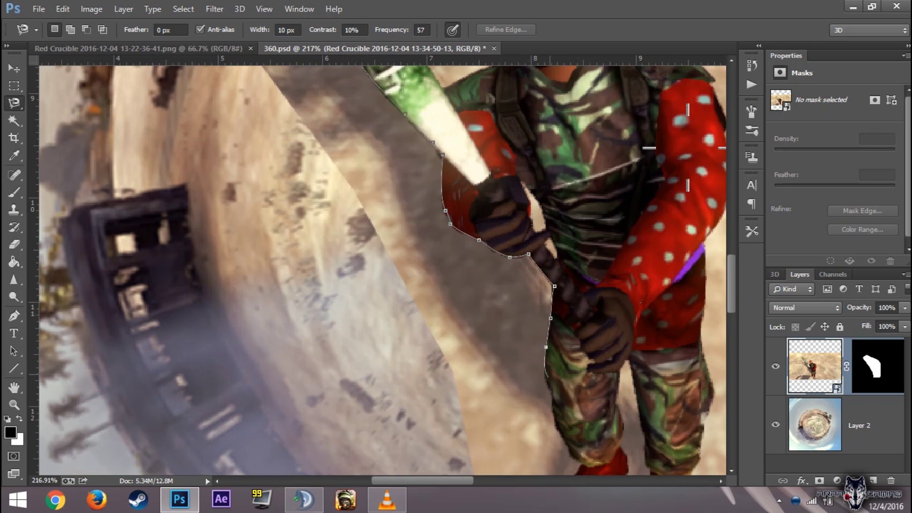
scroll(577, 463, "down", 3)
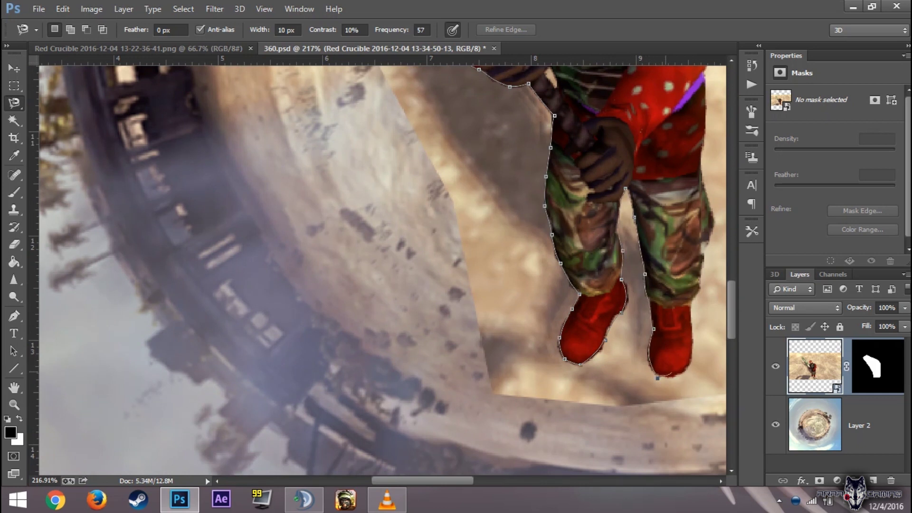
scroll(691, 323, "right", 3)
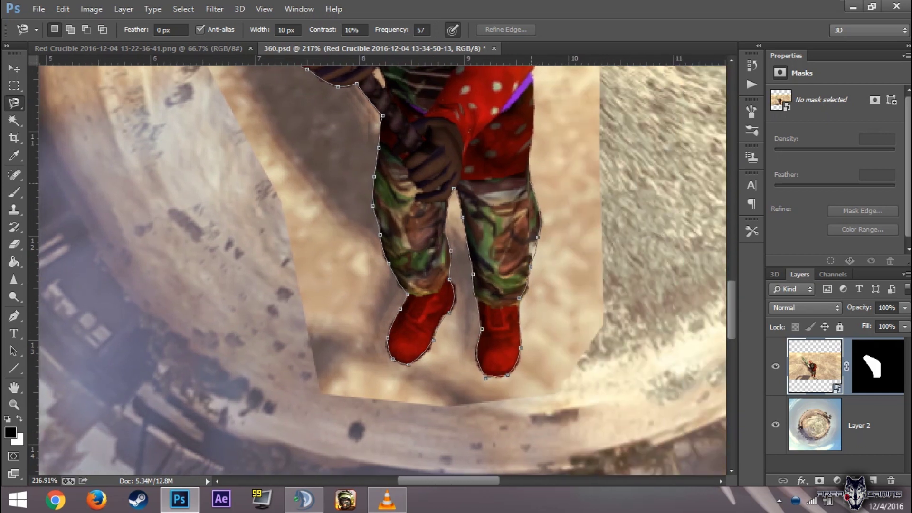
scroll(627, 316, "up", 2)
scroll(446, 123, "right", 2)
scroll(399, 209, "up", 3)
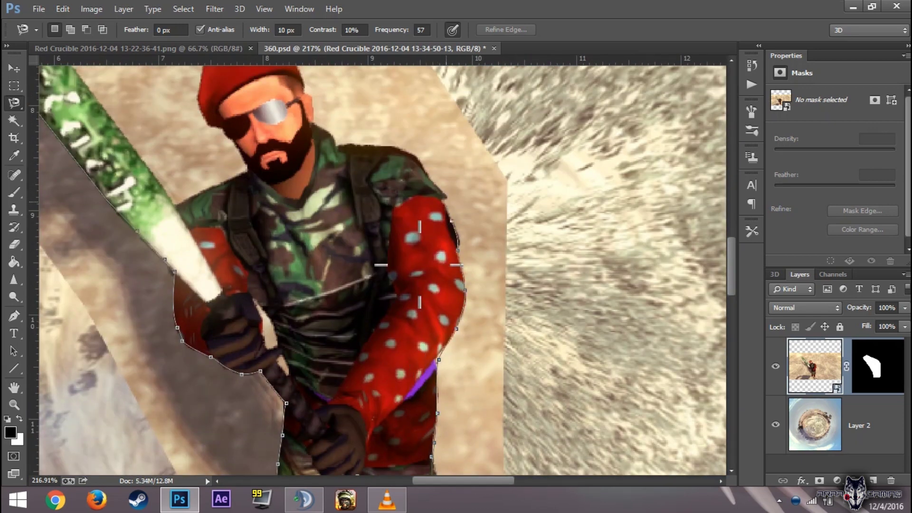
scroll(419, 264, "up", 3)
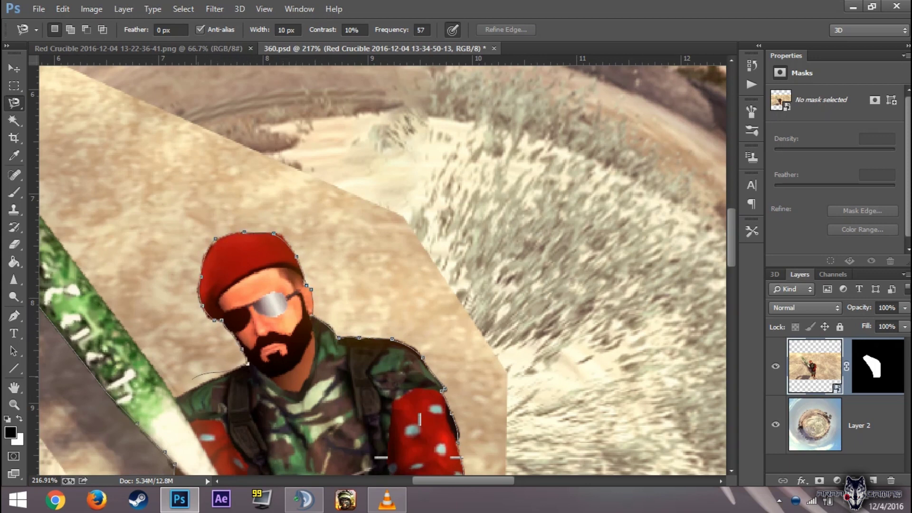
mouse_move(418, 457)
left_mouse_down()
mouse_move(657, 422)
mouse_move(657, 505)
left_mouse_up()
key("Return")
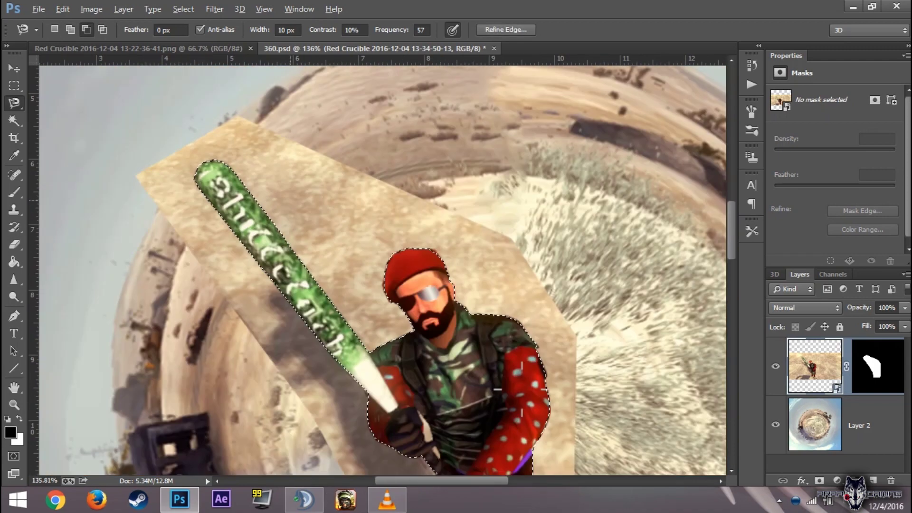
Step: Set up the Brush tool at 41 px
scroll(380, 266, "down", 10)
left_click(14, 193)
key("Escape")
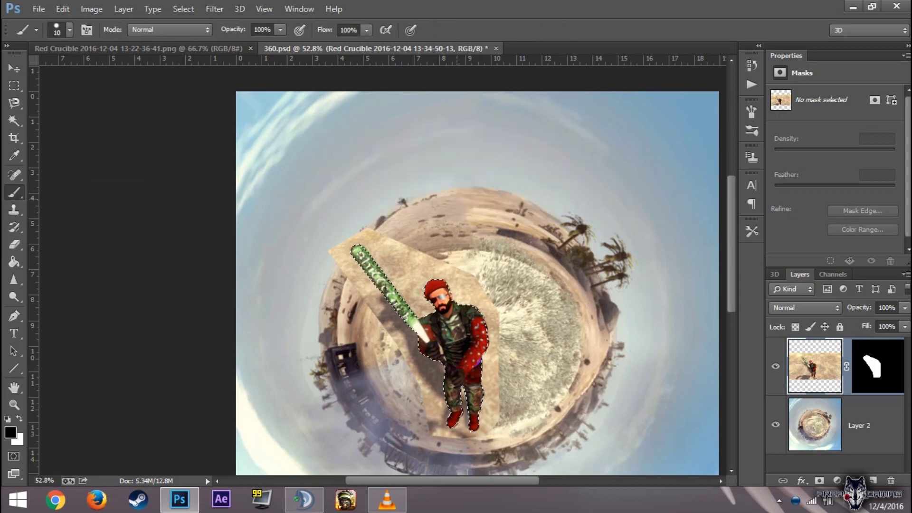
left_click(69, 29)
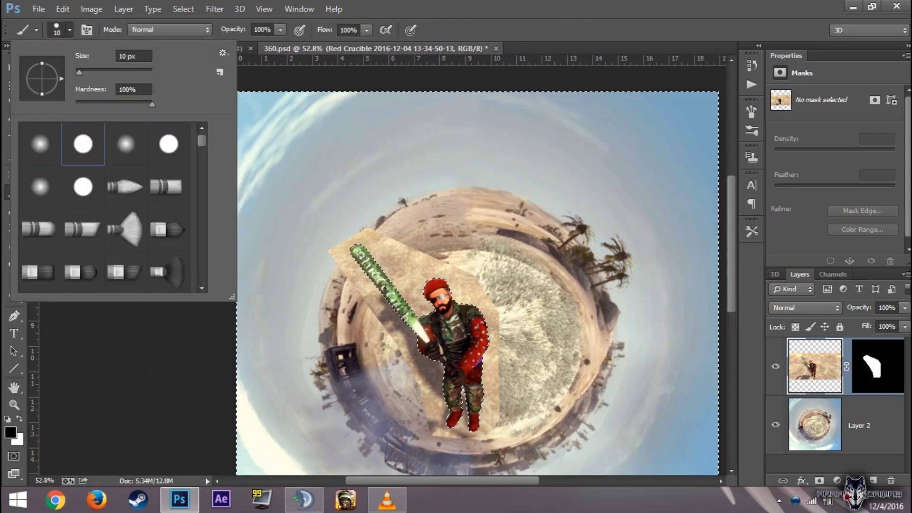
key("Return")
Step: Paint out the board on the soldier's mask, then deselect
left_click(877, 365)
key("x")
key("x")
left_click_drag(304, 238, 475, 389)
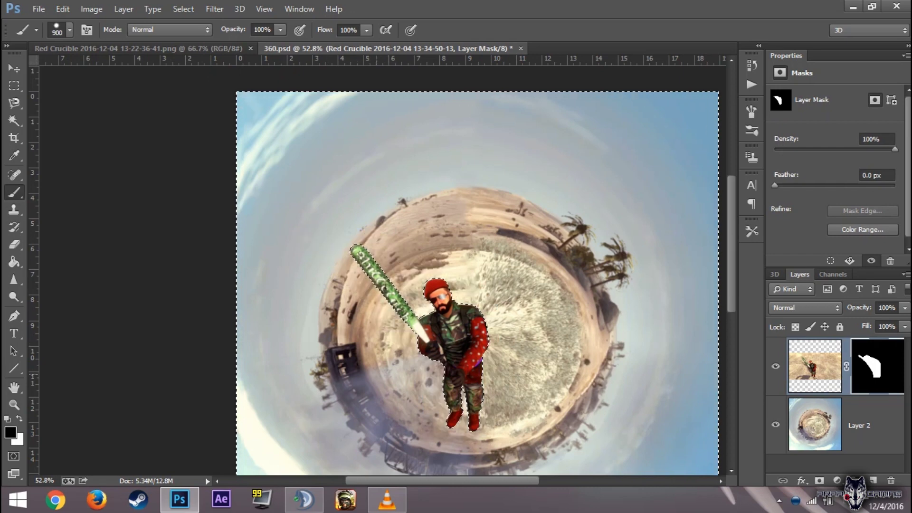
key("ctrl+d")
left_click(14, 86)
key("ctrl+minus")
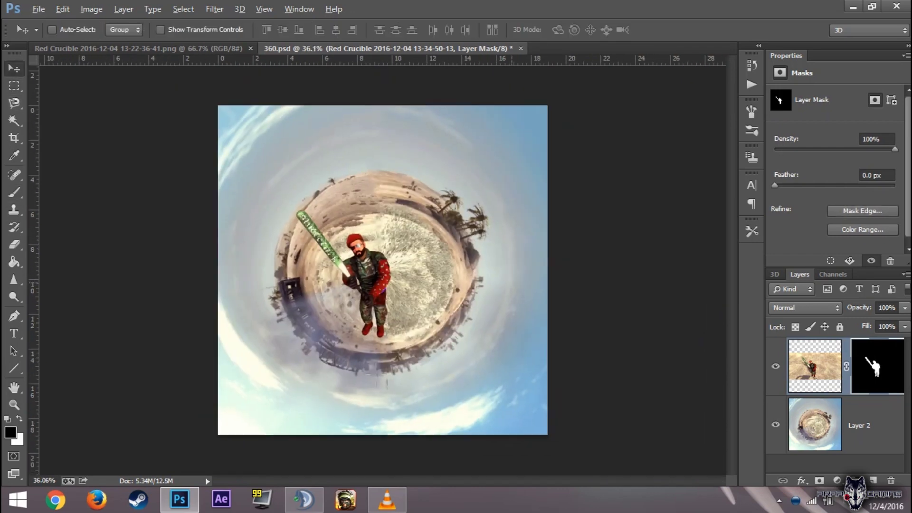
Step: Scale the soldier up to about 148% and move him up and right
key("ctrl+t")
left_click_drag(218, 189, 61, 104)
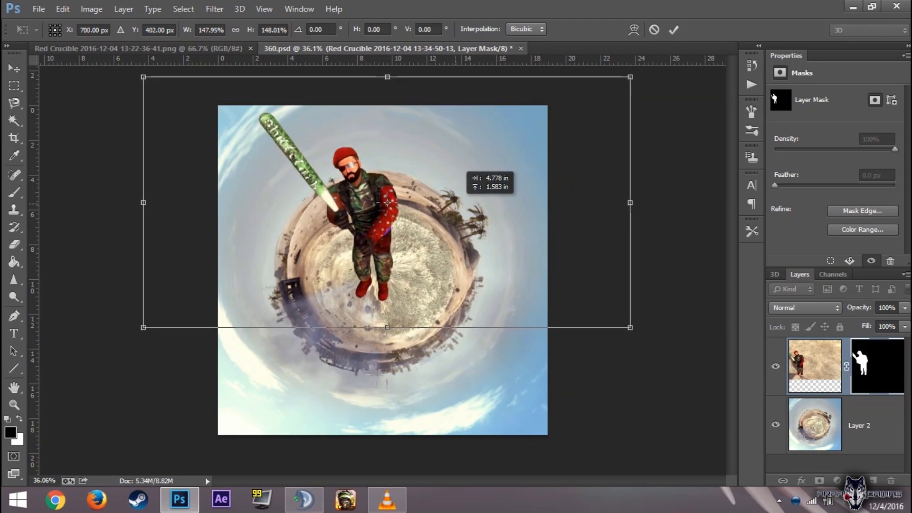
left_click_drag(347, 219, 427, 195)
key("Return")
key("ctrl+minus")
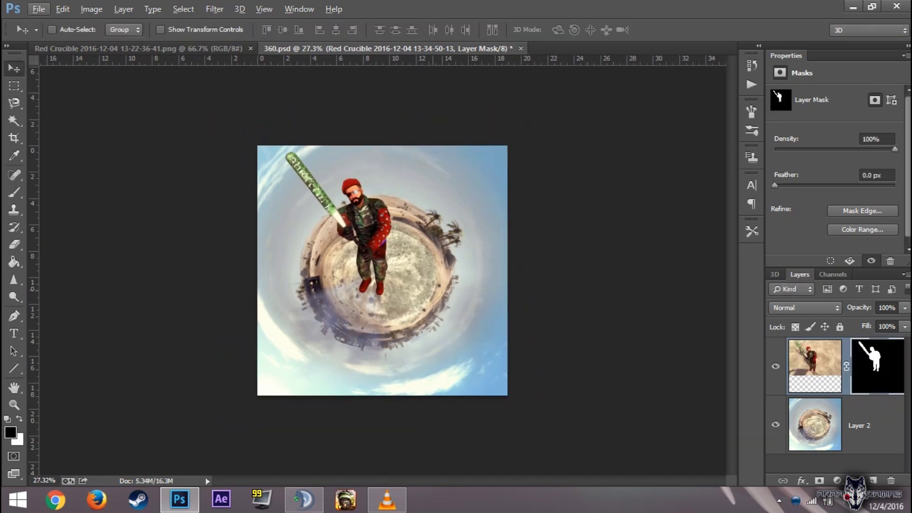
Step: Shift the planet layer slightly and rotate it about 93°
left_click_drag(361, 242, 394, 232)
left_click_drag(467, 247, 468, 275)
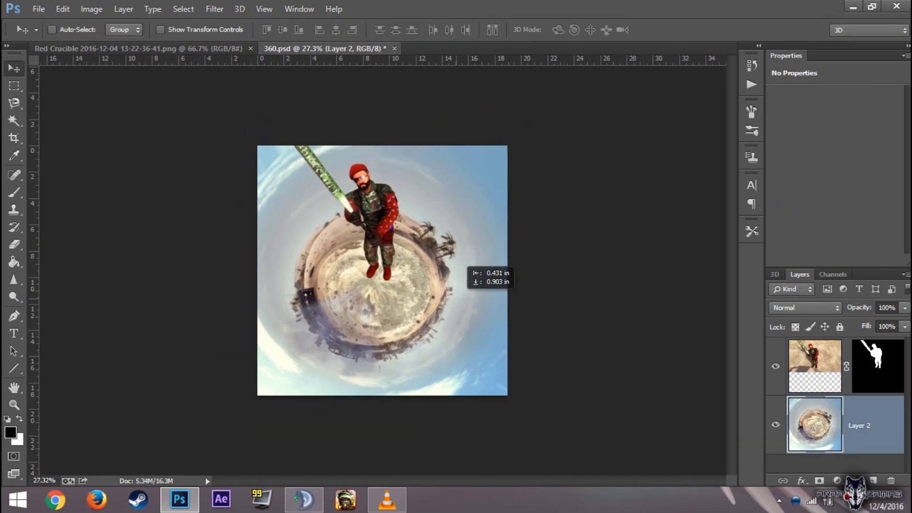
key("ctrl+t")
mouse_move(551, 114)
left_mouse_down()
mouse_move(542, 461)
mouse_move(594, 380)
left_mouse_up()
key("Return")
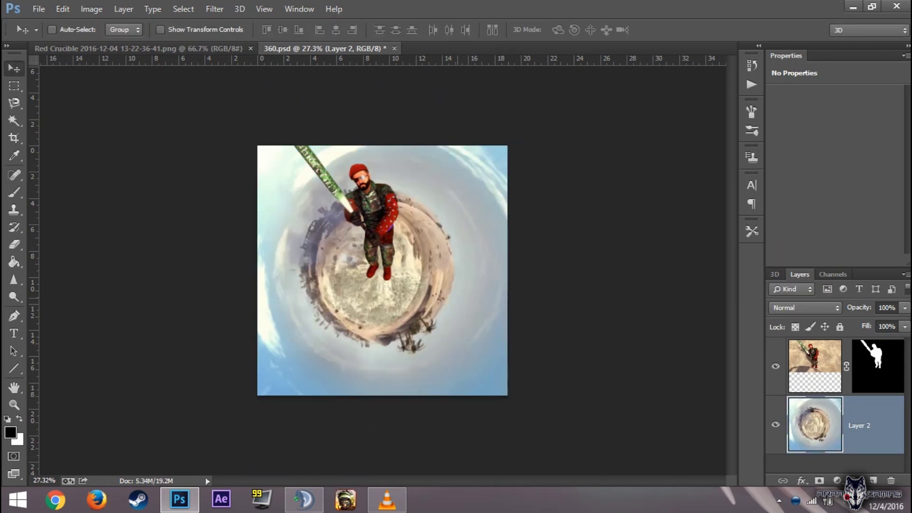
Step: Move the masked soldier down and left to stand on the planet
left_click(877, 365)
left_click_drag(399, 190, 354, 224)
key("ctrl+t")
key("Return")
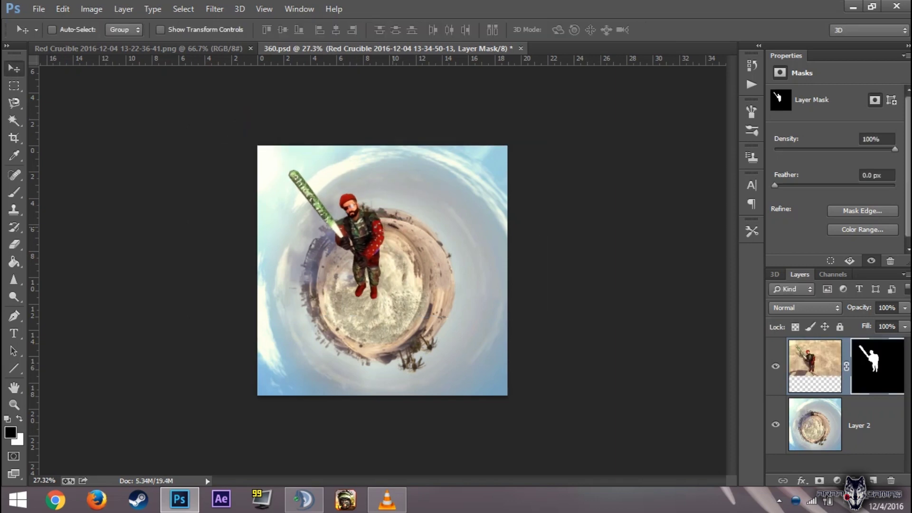
Step: Set small layer thumbnails in Layers Panel Options
left_click(815, 366)
left_click(905, 274)
left_click(808, 456)
key("Return")
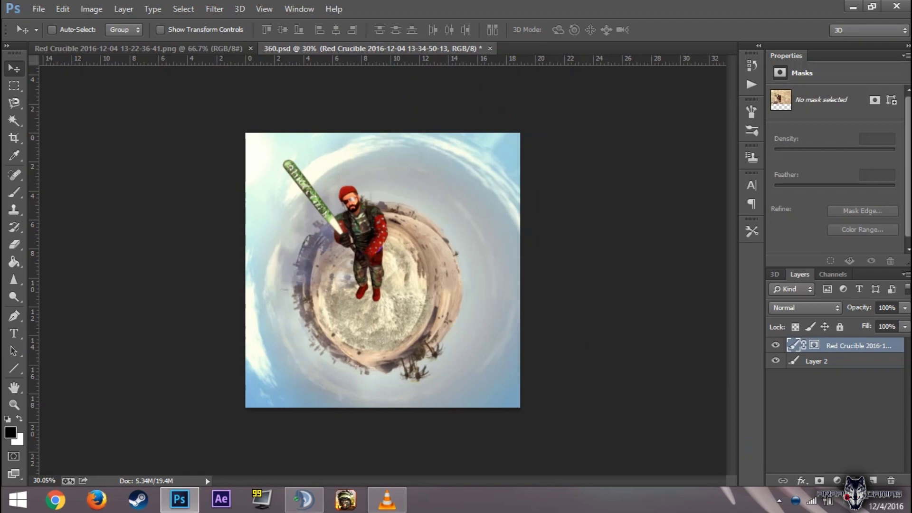
Step: Switch the Layers panel to medium-sized layer thumbnails
left_click(836, 466)
left_click(905, 274)
key("Escape")
left_click(904, 274)
left_click(785, 447)
left_click(361, 161)
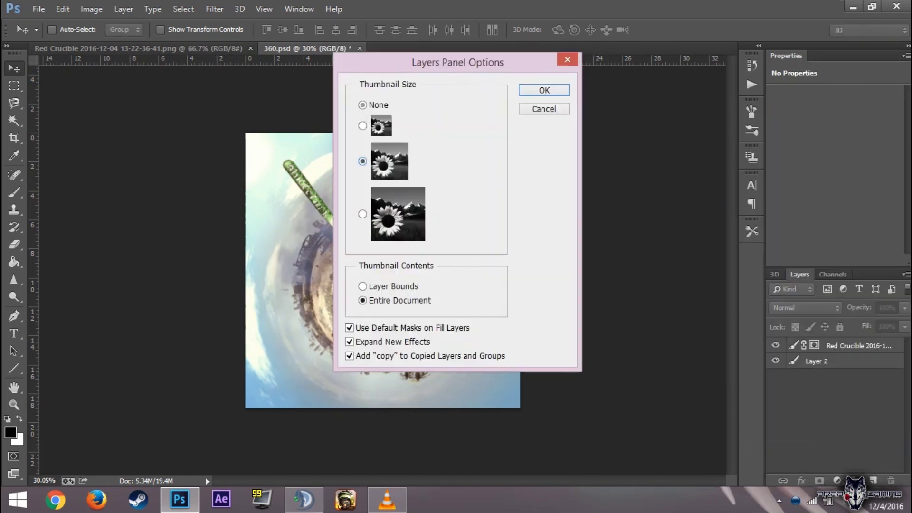
left_click(545, 90)
Step: Convert the soldier layer in 360.psd to a Smart Object
right_click(815, 397)
left_click(138, 48)
left_click(370, 48)
right_click(879, 351)
left_click(665, 164)
right_click(875, 359)
left_click(636, 130)
left_click_drag(399, 205, 401, 200)
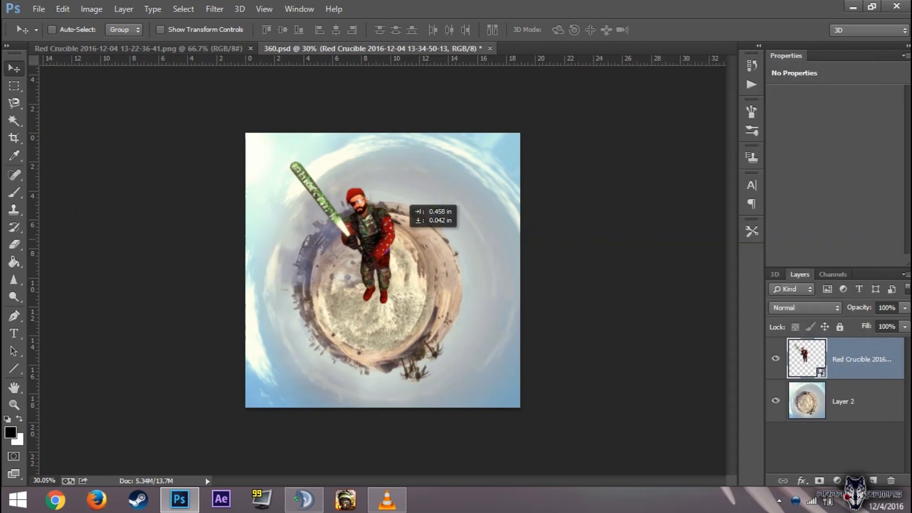
Step: Add a Curves adjustment, adjust its Red and Blue channels, then duplicate the planet layer
left_click(837, 480)
left_click(814, 265)
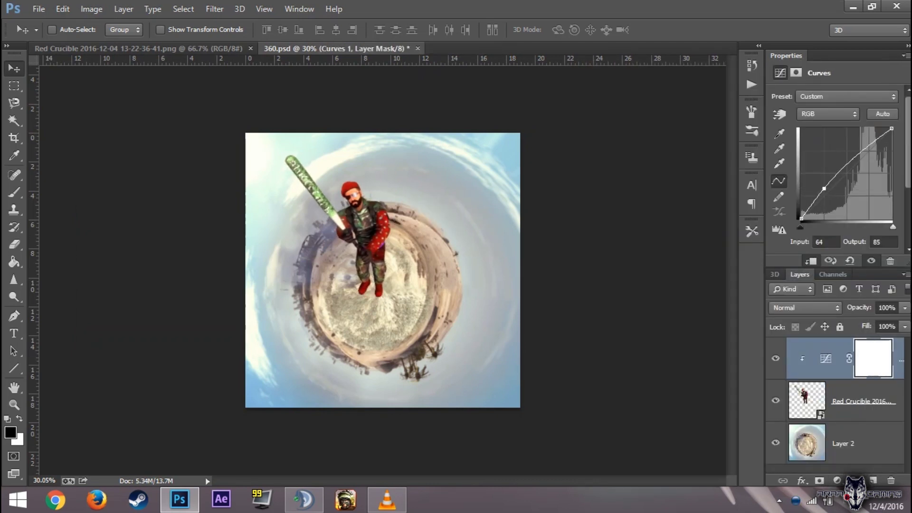
key("alt+3")
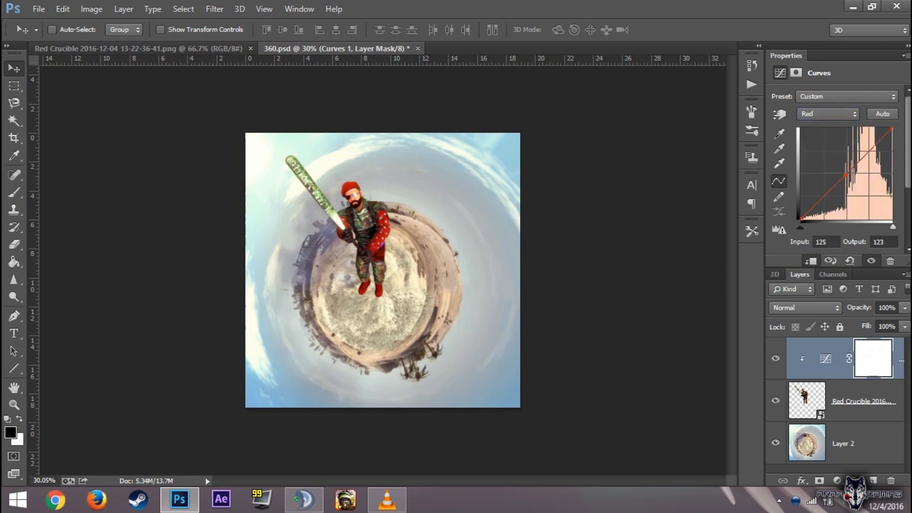
key("alt+4")
key("alt+5")
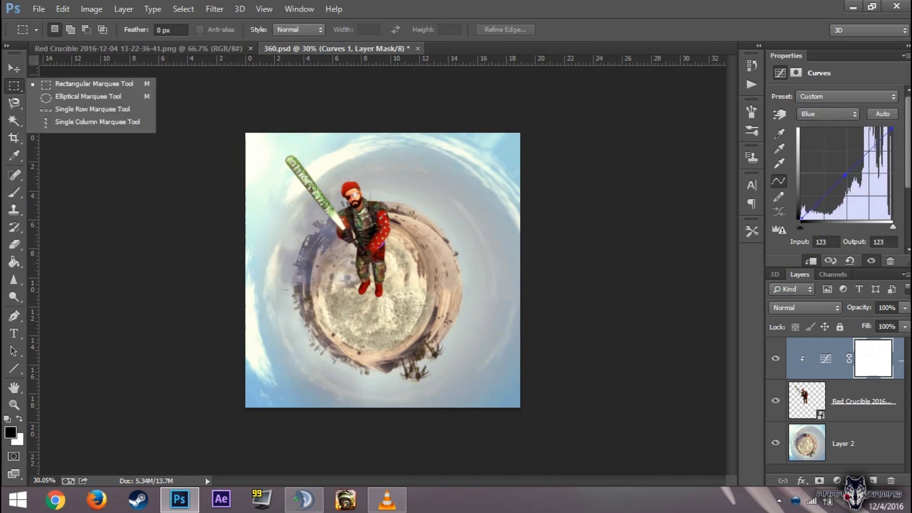
key("ctrl+j")
left_click(214, 8)
Step: Apply the Camera Raw Filter to the duplicated planet layer
left_click(244, 86)
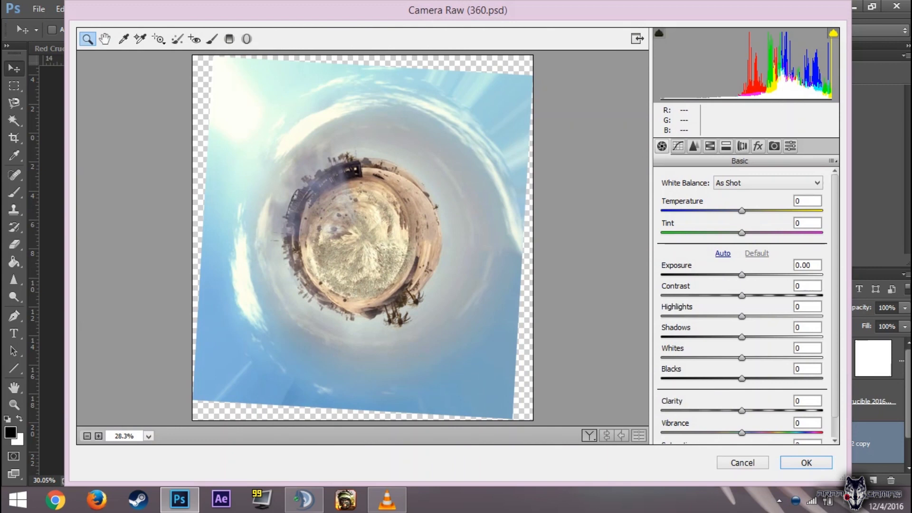
key("Return")
left_click(775, 442)
Step: Set the Layer 2 copy blend mode to Soft Light
left_click(804, 307)
scroll(804, 307, "up", 3)
scroll(804, 308, "up", 3)
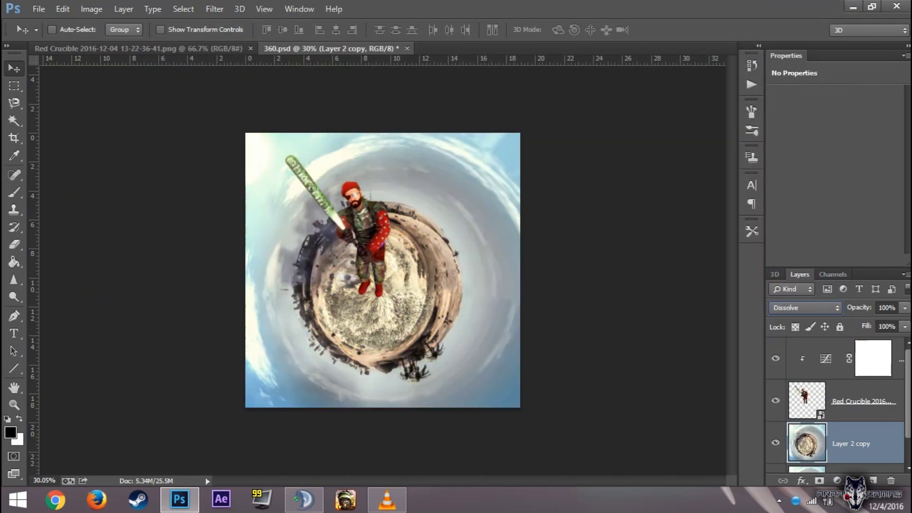
key("Down")
key("Down")
key("Down")
key("Down")
key("Down")
key("Down")
key("Down")
key("Down")
key("Down")
key("Down")
key("Down")
key("Down")
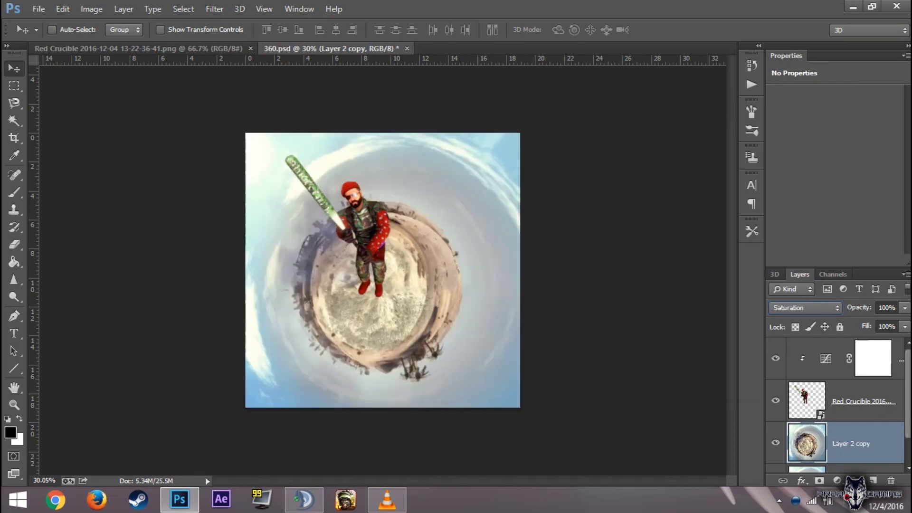
key("Down")
left_click(804, 307)
left_click(803, 173)
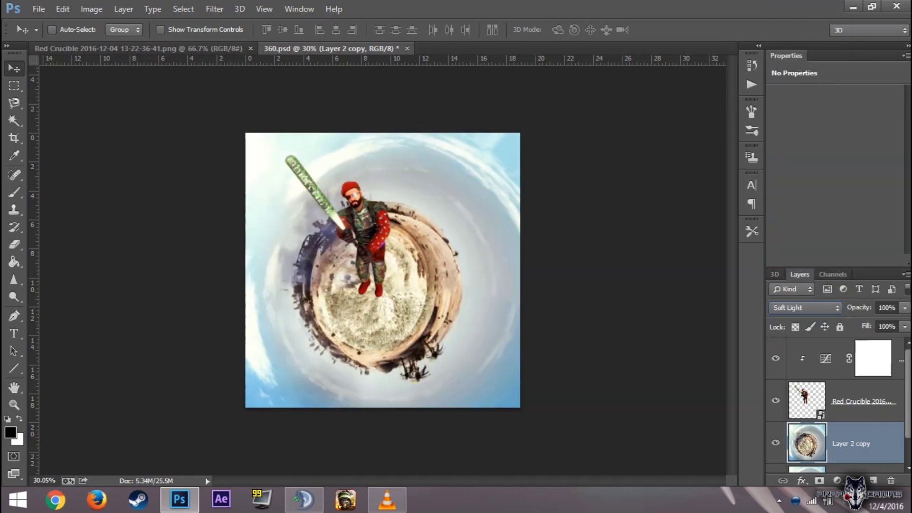
Step: Rotate Layer 2 copy about 95°, scale it to roughly 108.64%, and nudge the soldier right
key("ctrl+t")
mouse_move(570, 83)
left_mouse_down()
mouse_move(589, 114)
mouse_move(580, 124)
mouse_move(611, 97)
left_mouse_up()
left_click_drag(385, 272, 382, 291)
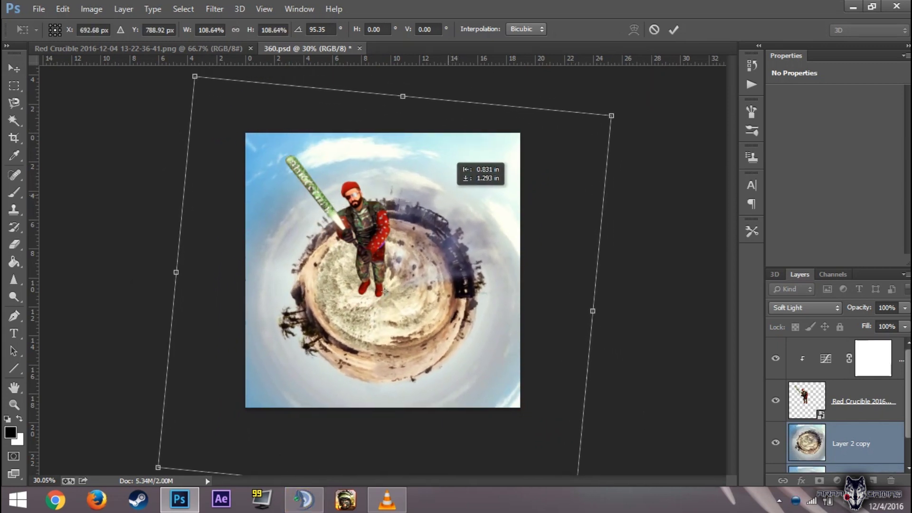
key("Return")
left_click(365, 229, "ctrl")
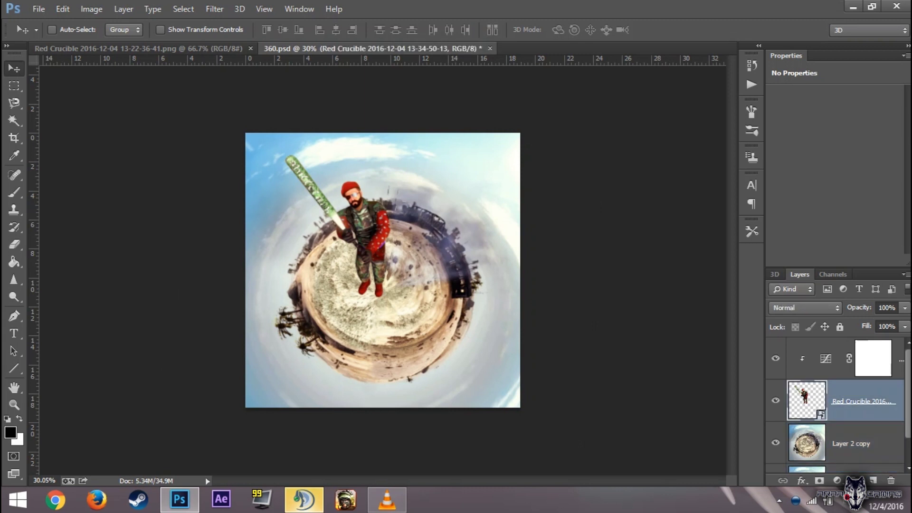
left_click_drag(364, 229, 377, 233)
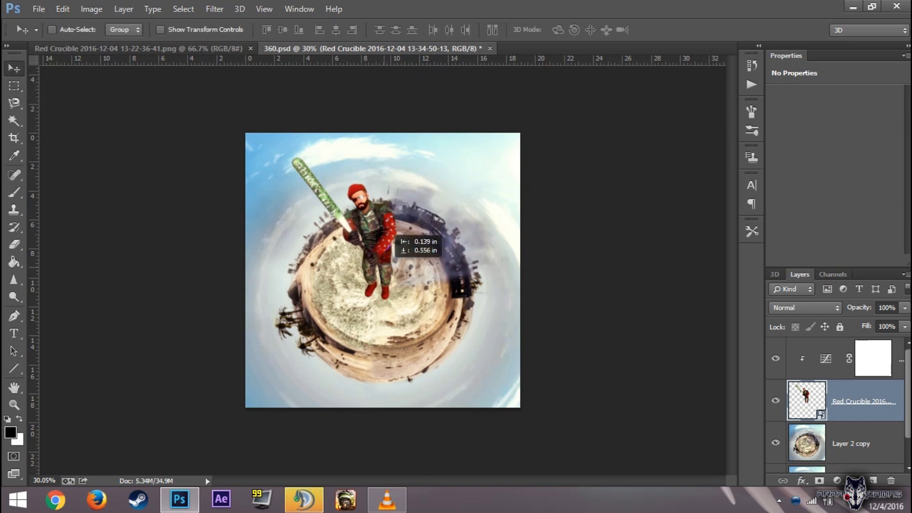
Step: Rotate Layer 2 and Layer 2 copy together about 50°, then shift the soldier onto the planet
left_click(851, 443)
left_click(836, 469, "shift")
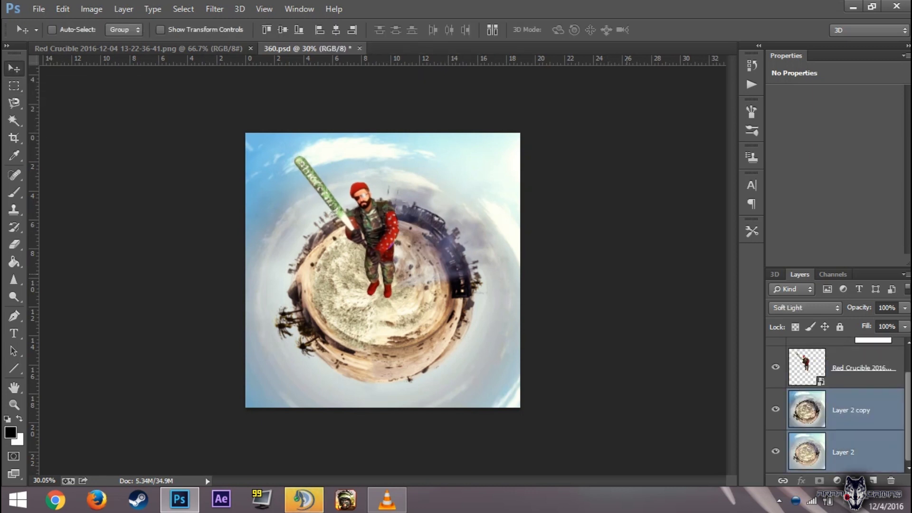
key("ctrl+t")
left_click_drag(679, 105, 723, 269)
mouse_move(677, 126)
left_mouse_down()
mouse_move(709, 254)
mouse_move(709, 290)
mouse_move(678, 199)
left_mouse_up()
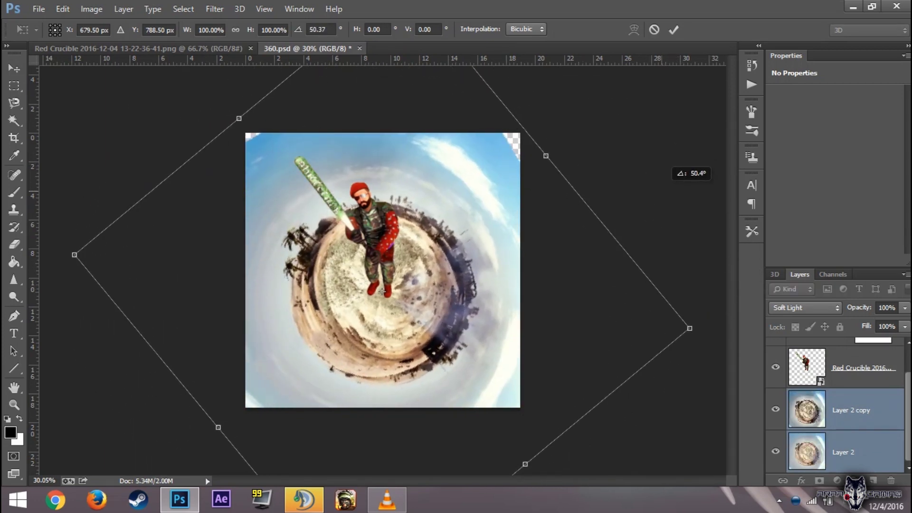
scroll(677, 200, "down", 2)
left_click_drag(393, 69, 395, 67)
left_click_drag(383, 263, 386, 270)
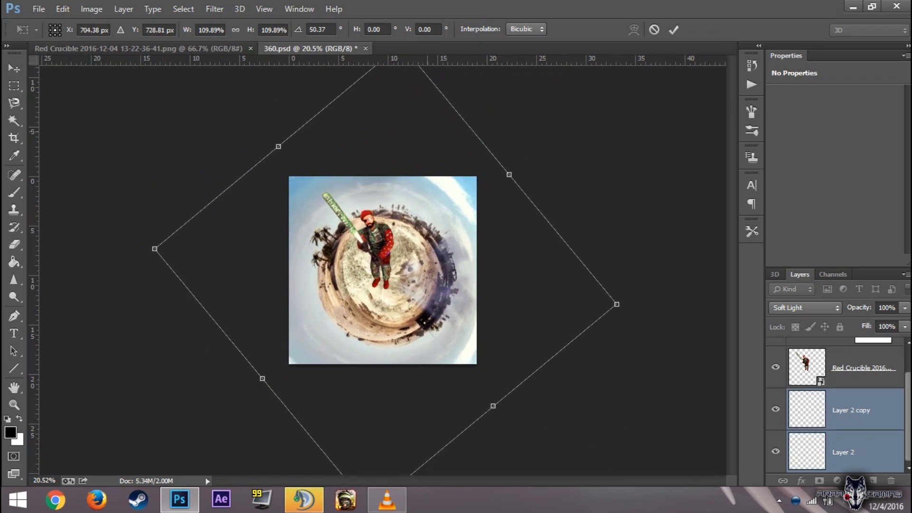
scroll(386, 270, "up", 2)
key("Return")
left_click_drag(402, 223, 404, 227)
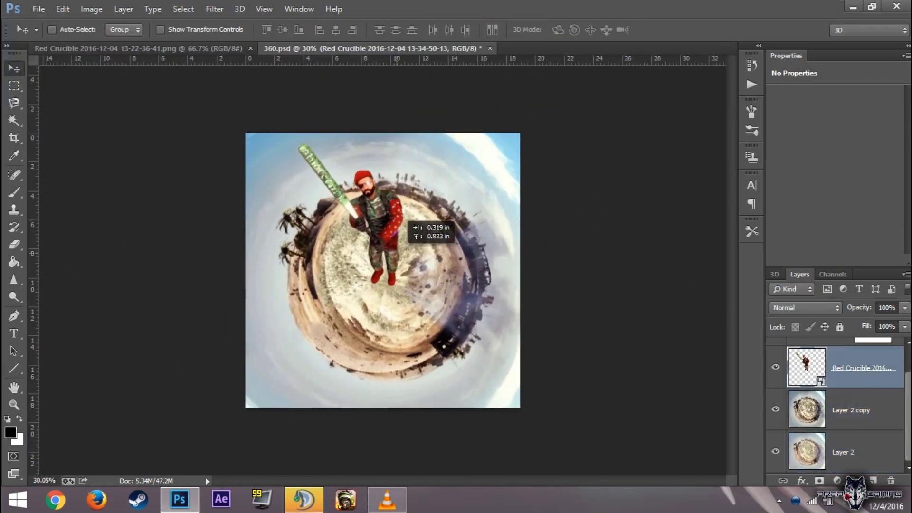